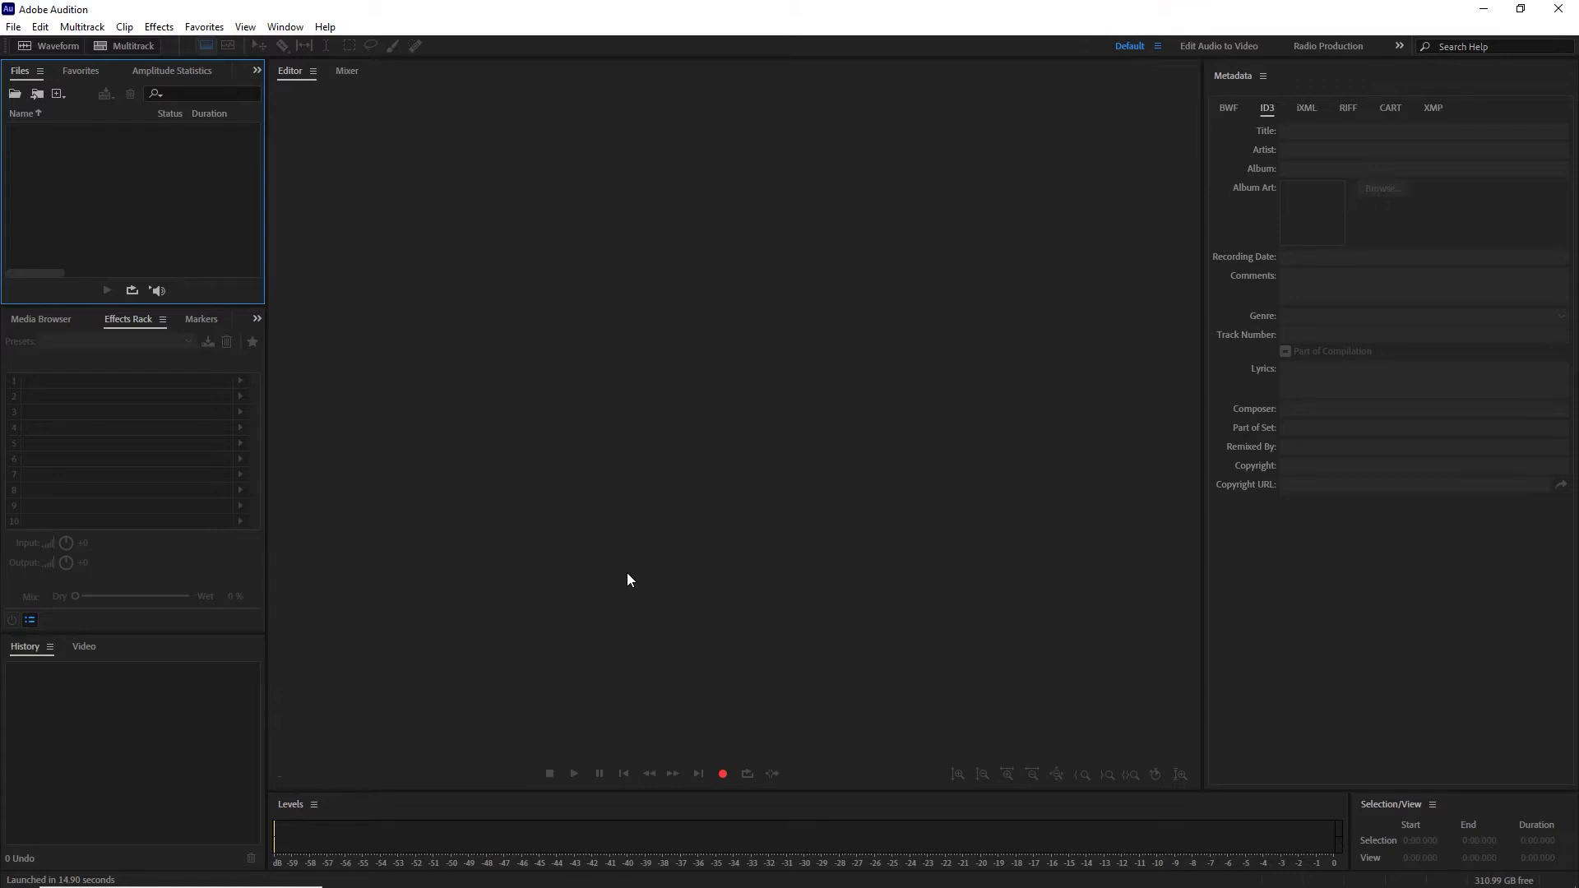
# - Create a new audio file named "Voice Generated" with the default sample rate, channels and bit depth
pyautogui.click(336, 341)
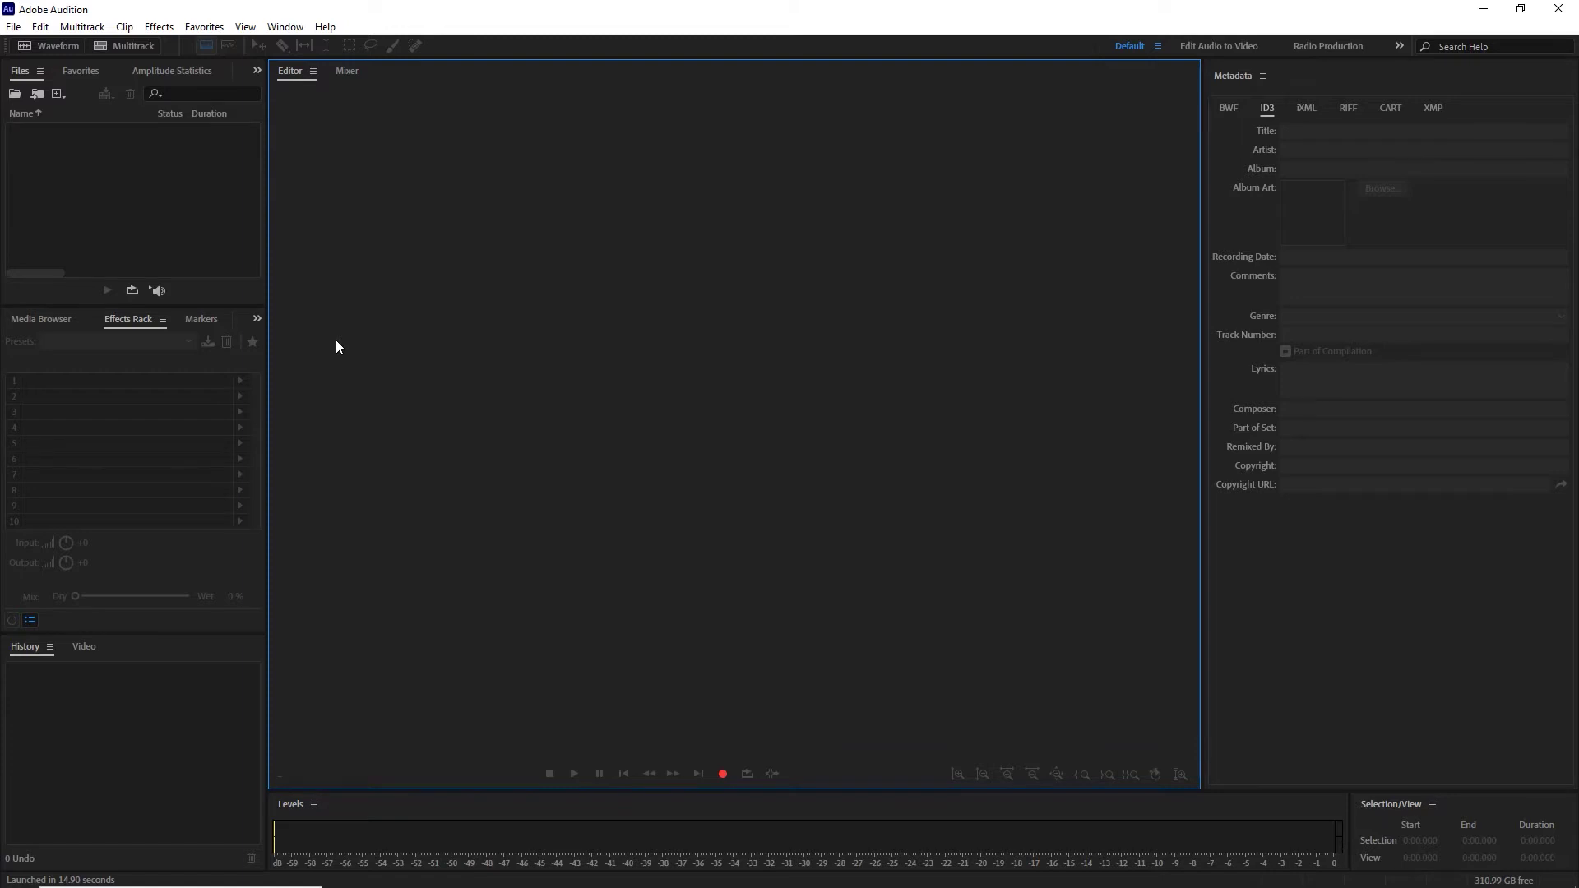
pyautogui.hotkey('ctrl', 'shift', 'n')
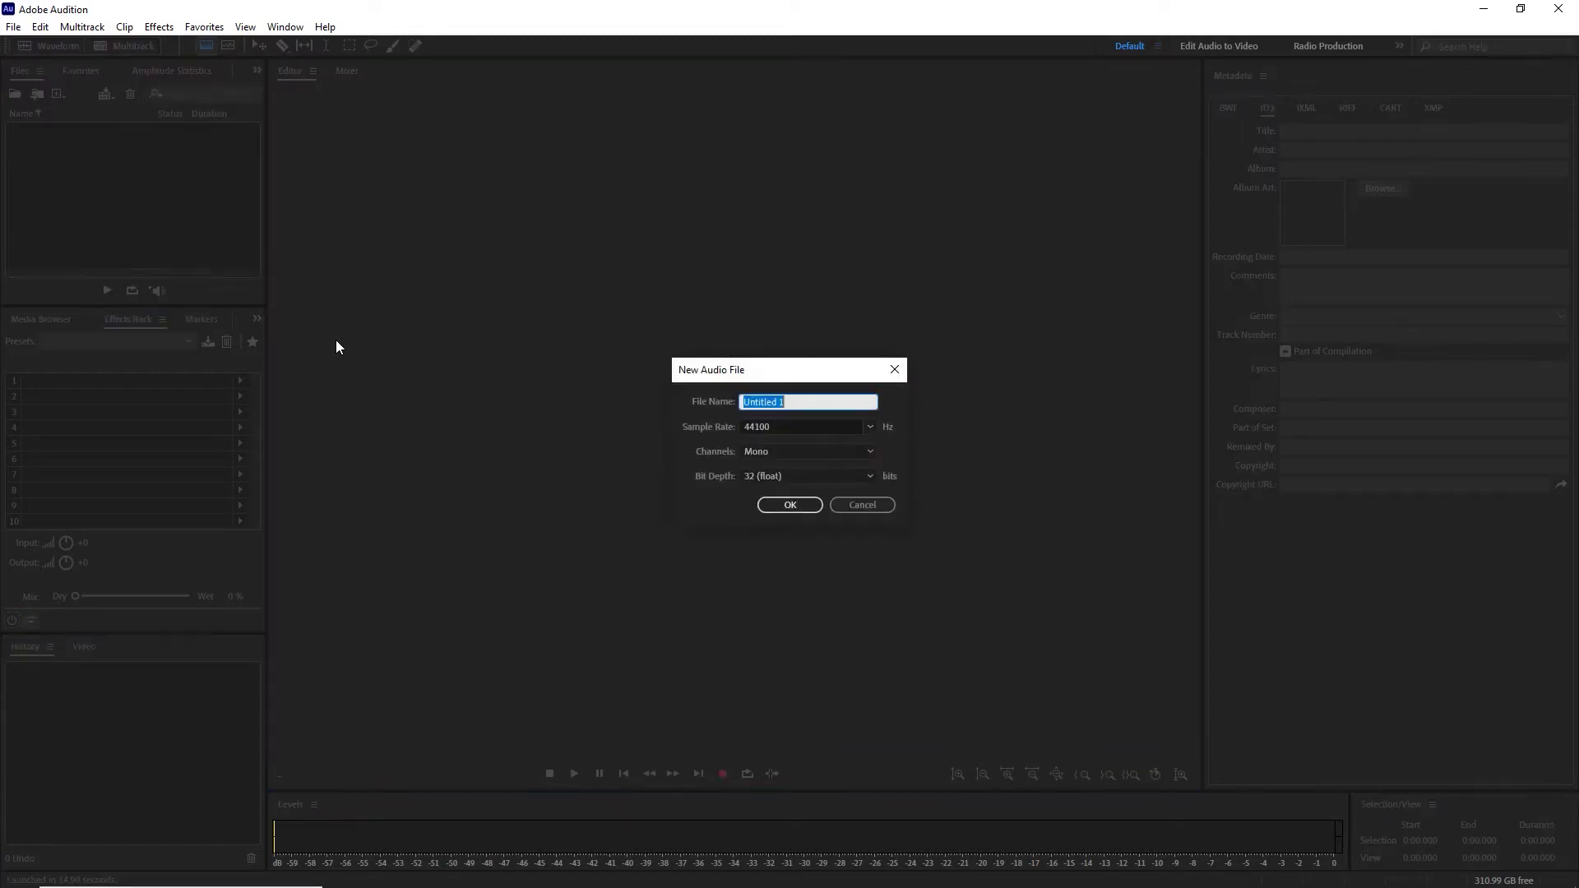
pyautogui.write('Voice Generated')
pyautogui.press('Return')
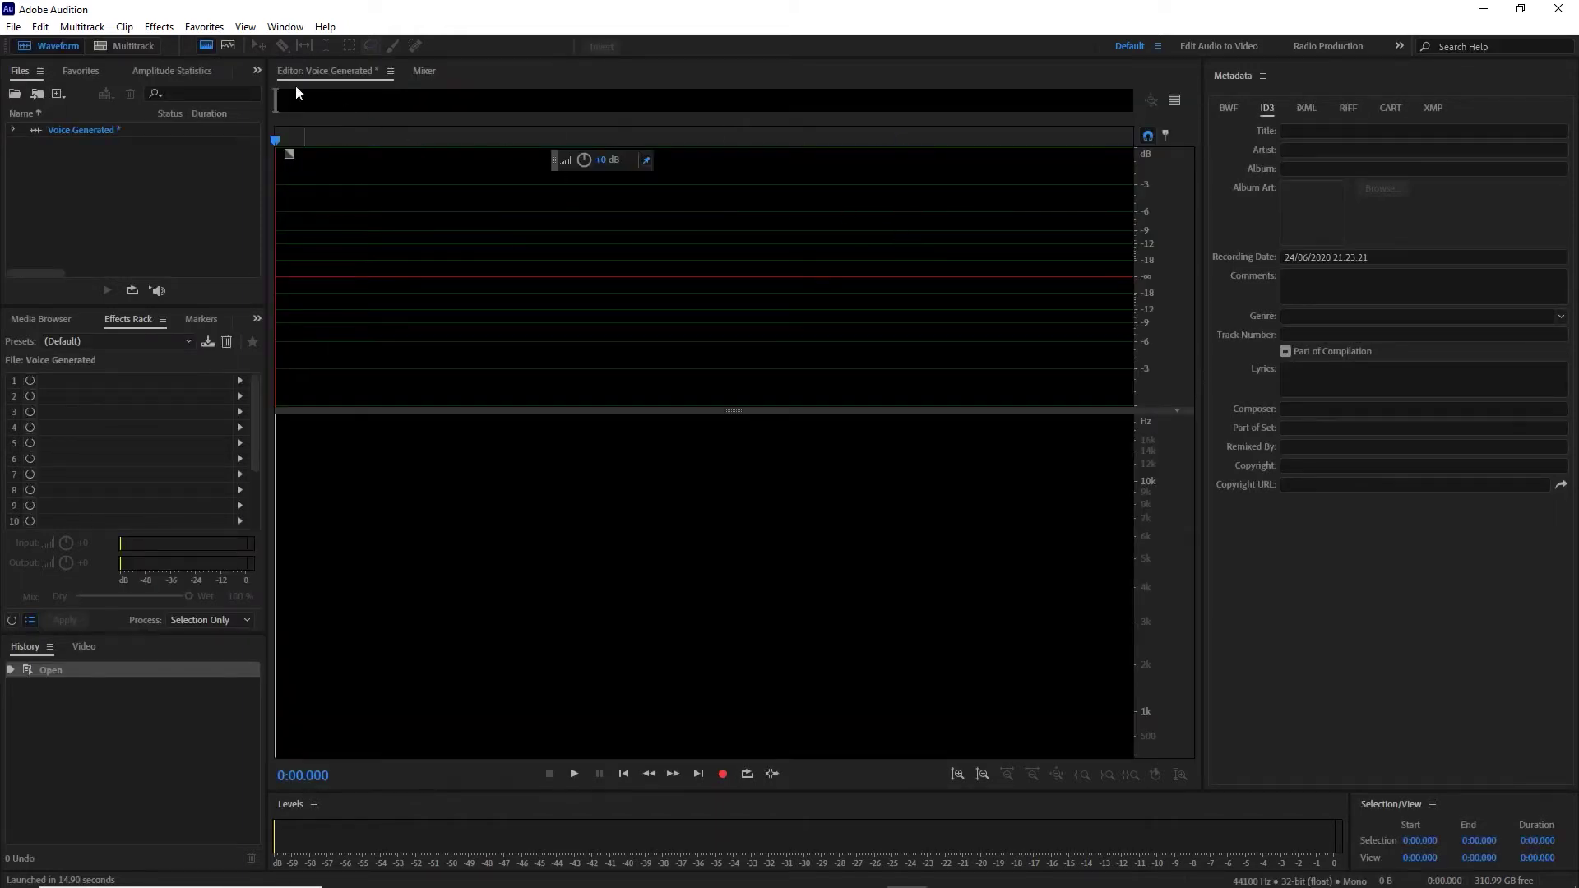
# - Generate speech from a sentence introducing the presenter by name, followed by "creating a tutorial", and play the result
pyautogui.click(176, 33)
pyautogui.moveTo(194, 160)
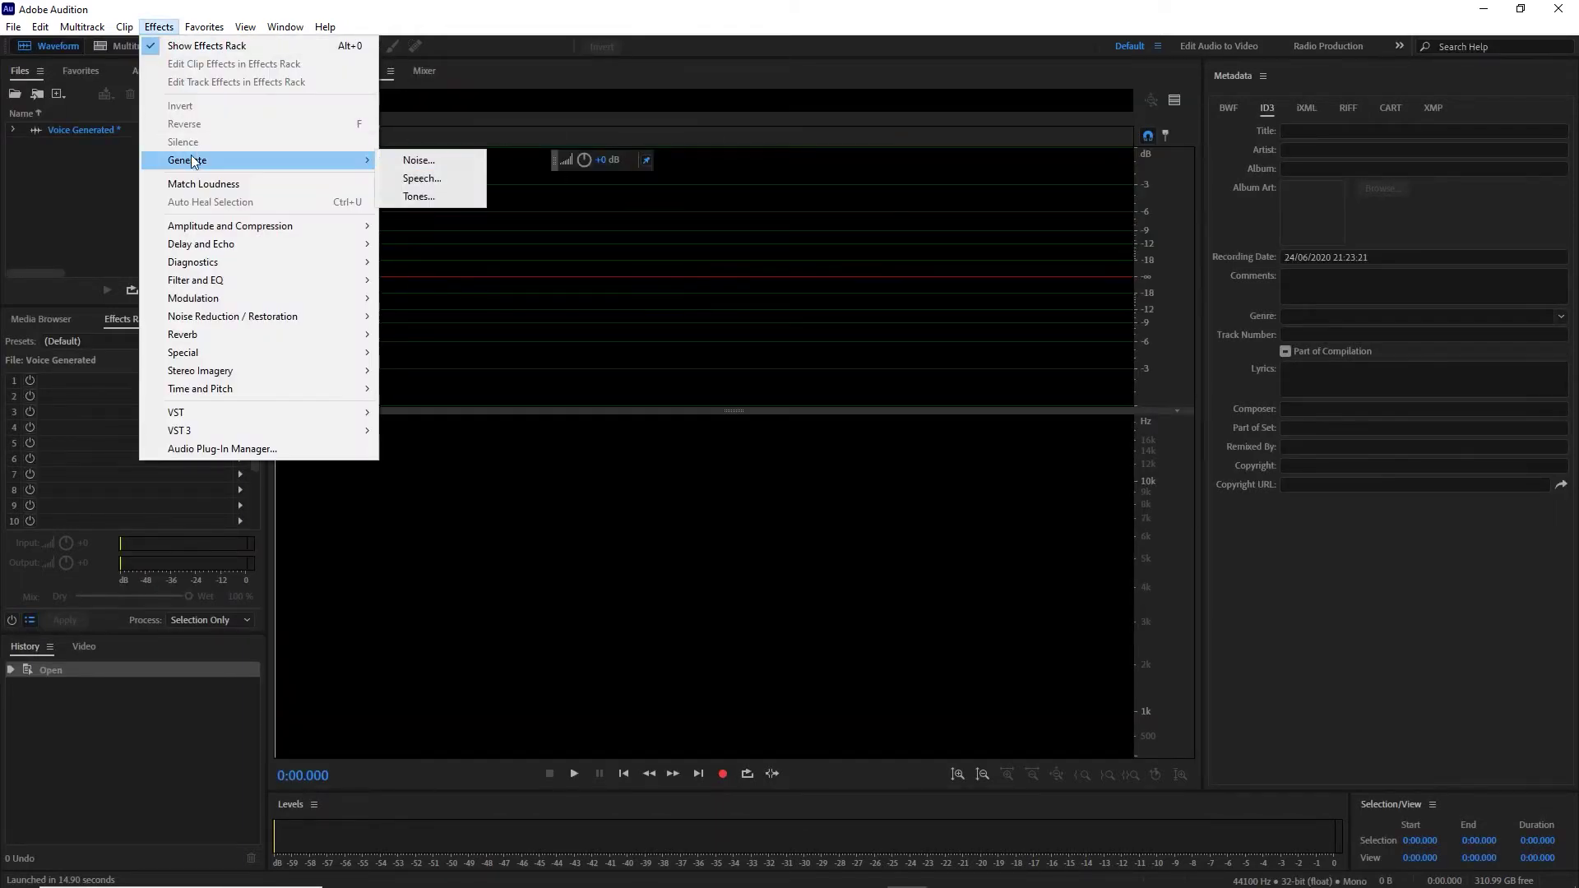
pyautogui.click(415, 179)
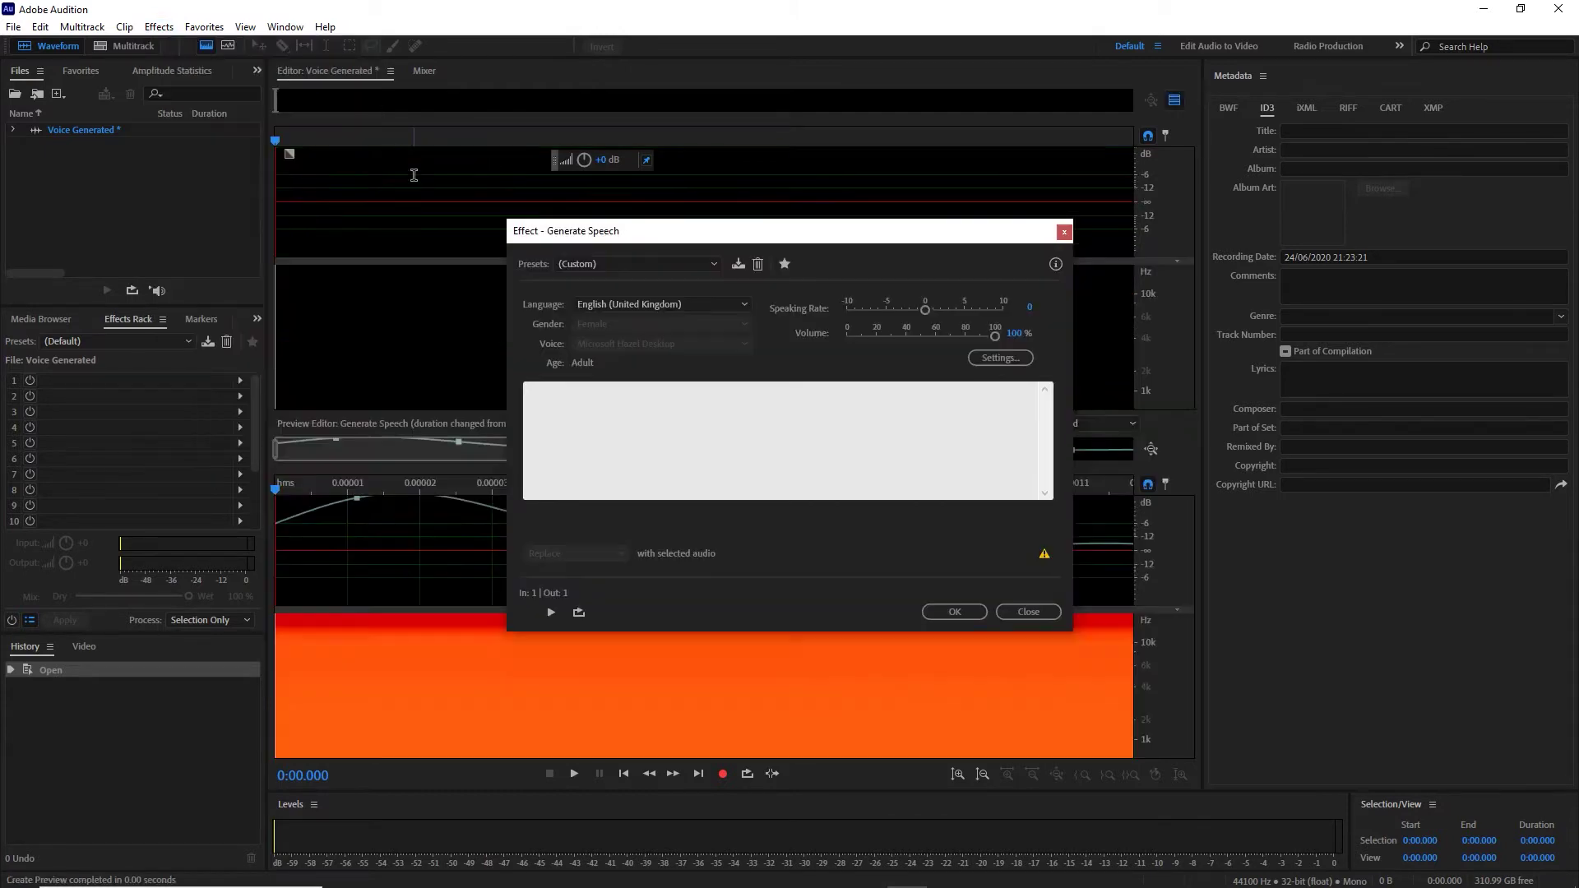
pyautogui.click(632, 267)
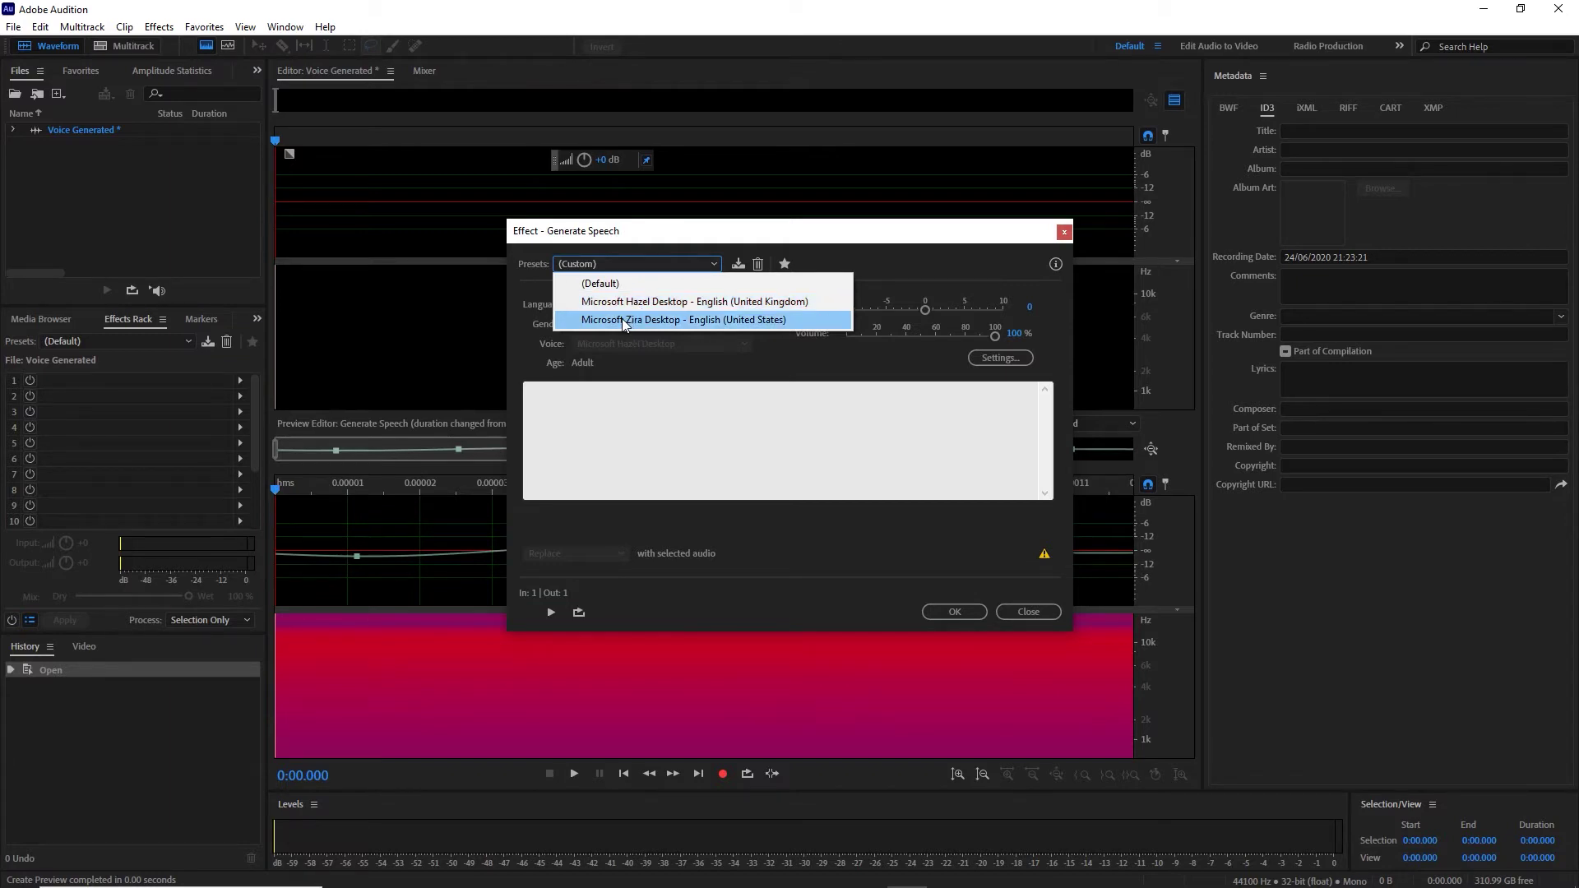
pyautogui.click(645, 408)
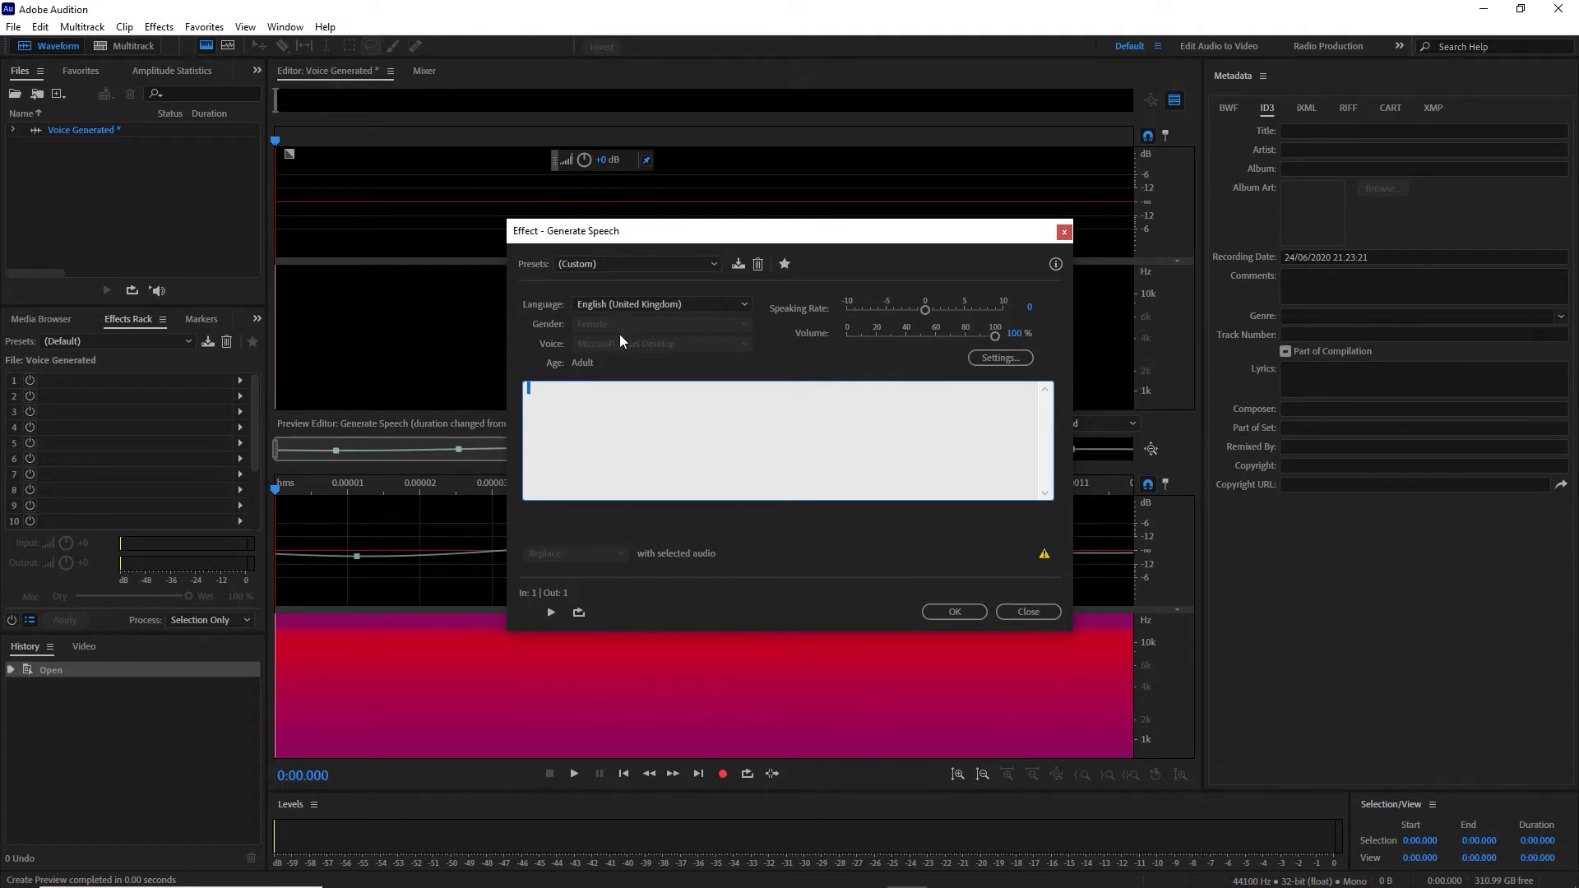
pyautogui.write('This is Mark creating a tutorial')
pyautogui.click(983, 615)
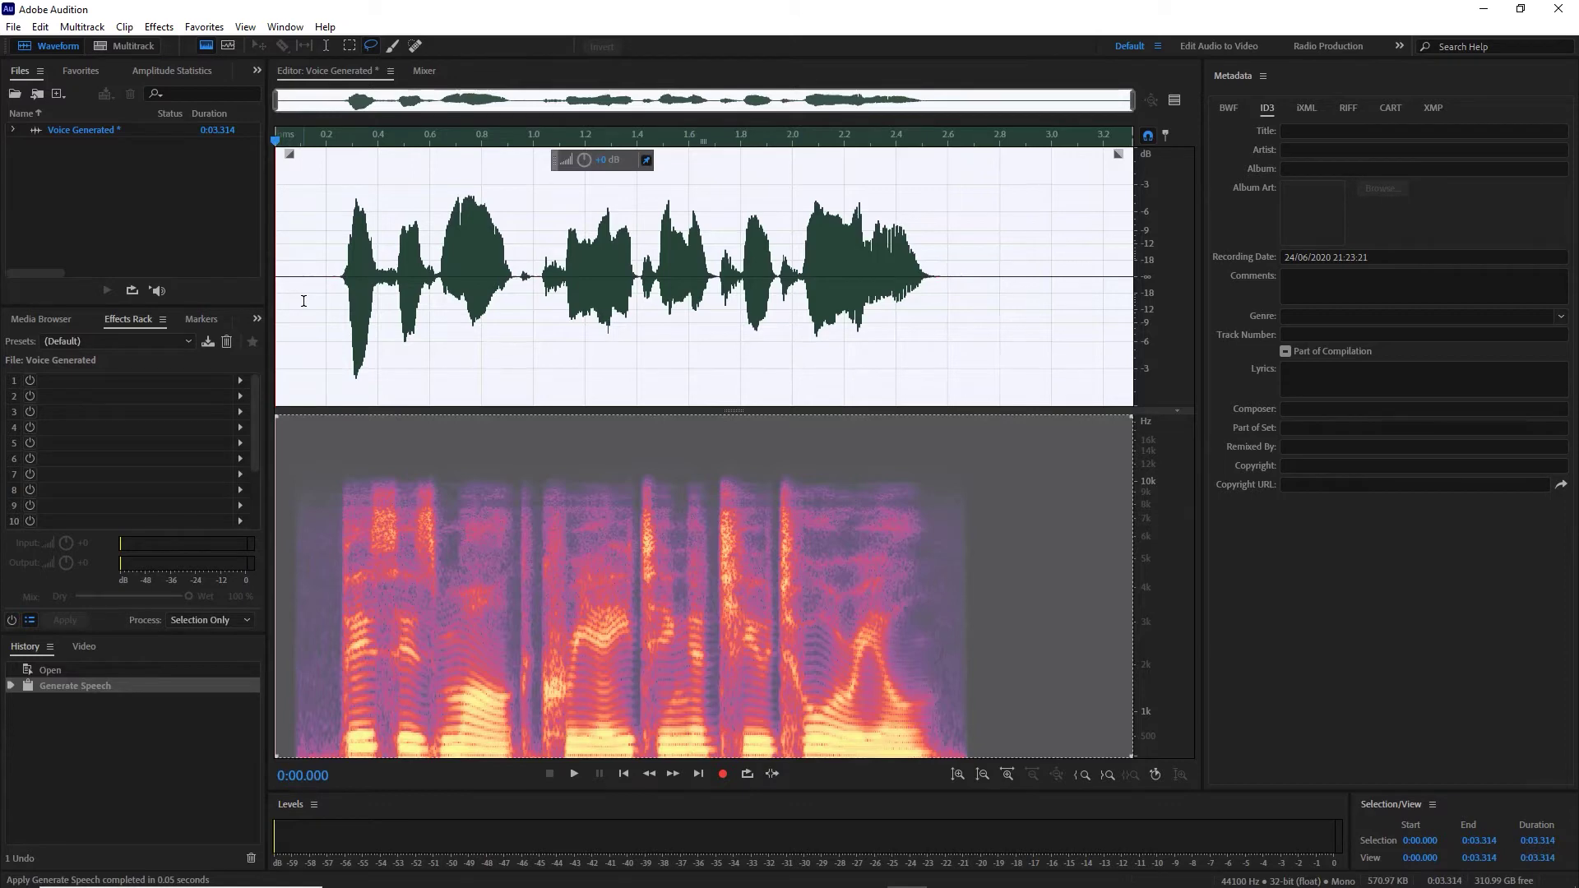
pyautogui.press('space')
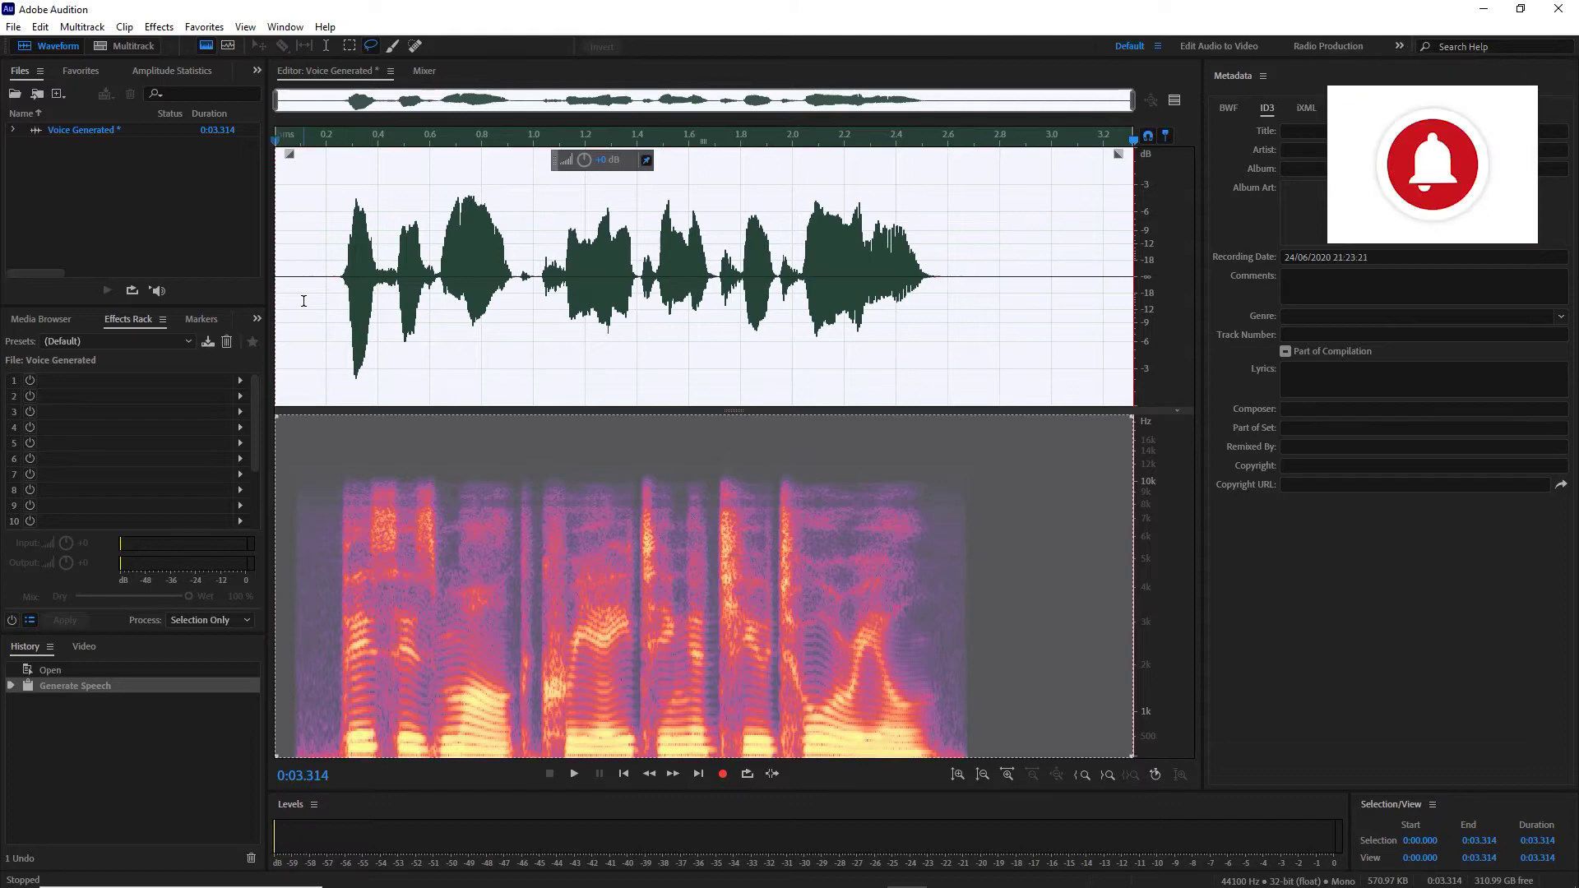
# - Create another audio file with the default name and settings, and open the Generate Speech effect for it
pyautogui.hotkey('ctrl', 'shift', 'n')
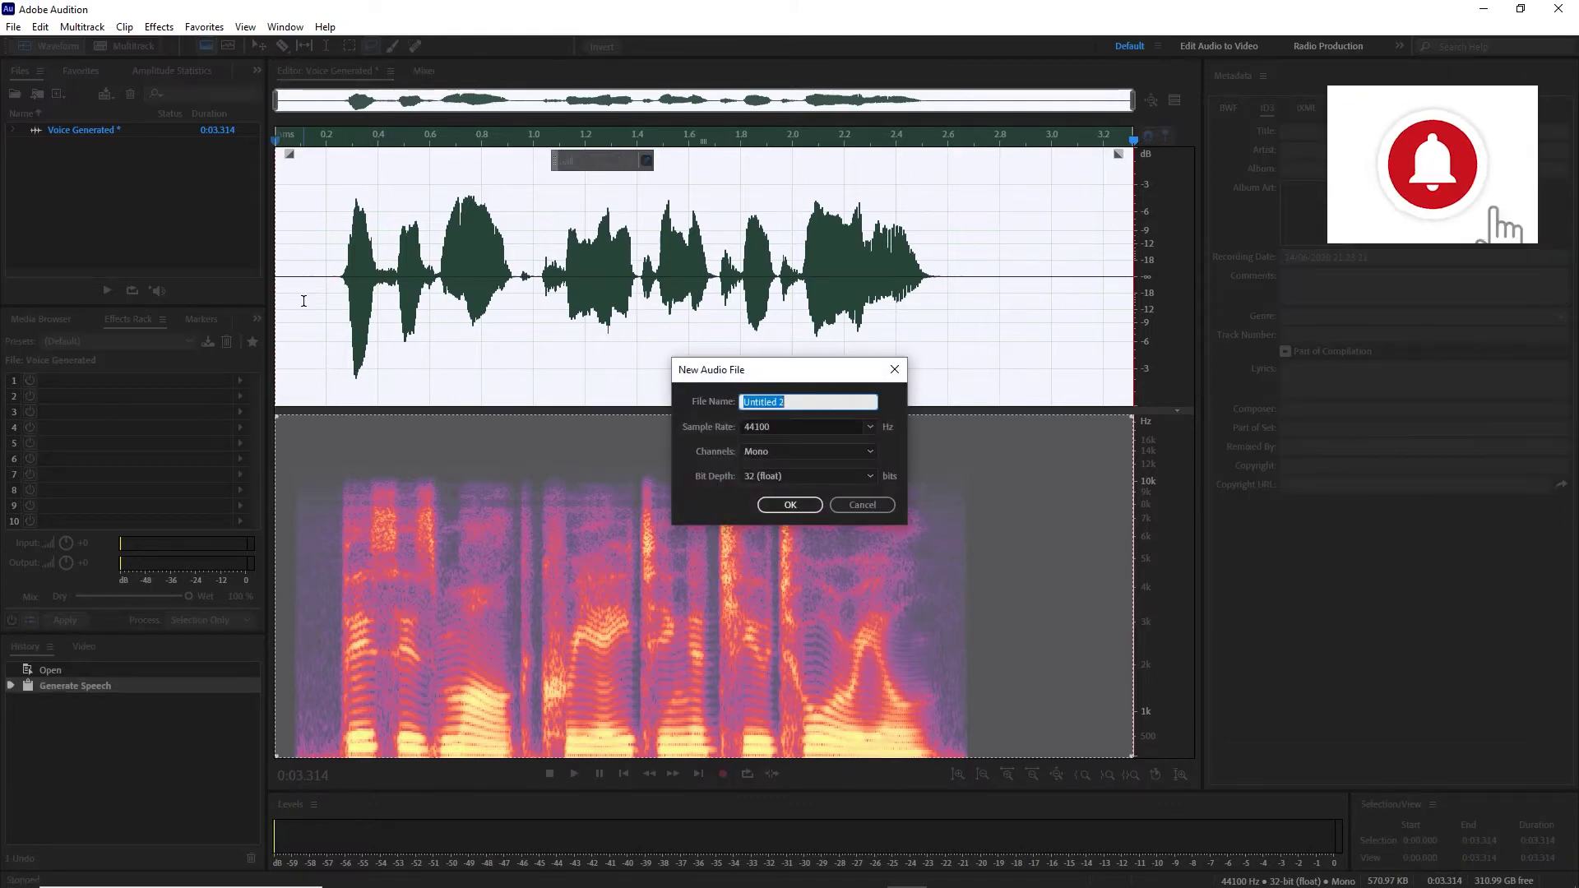
pyautogui.press('Return')
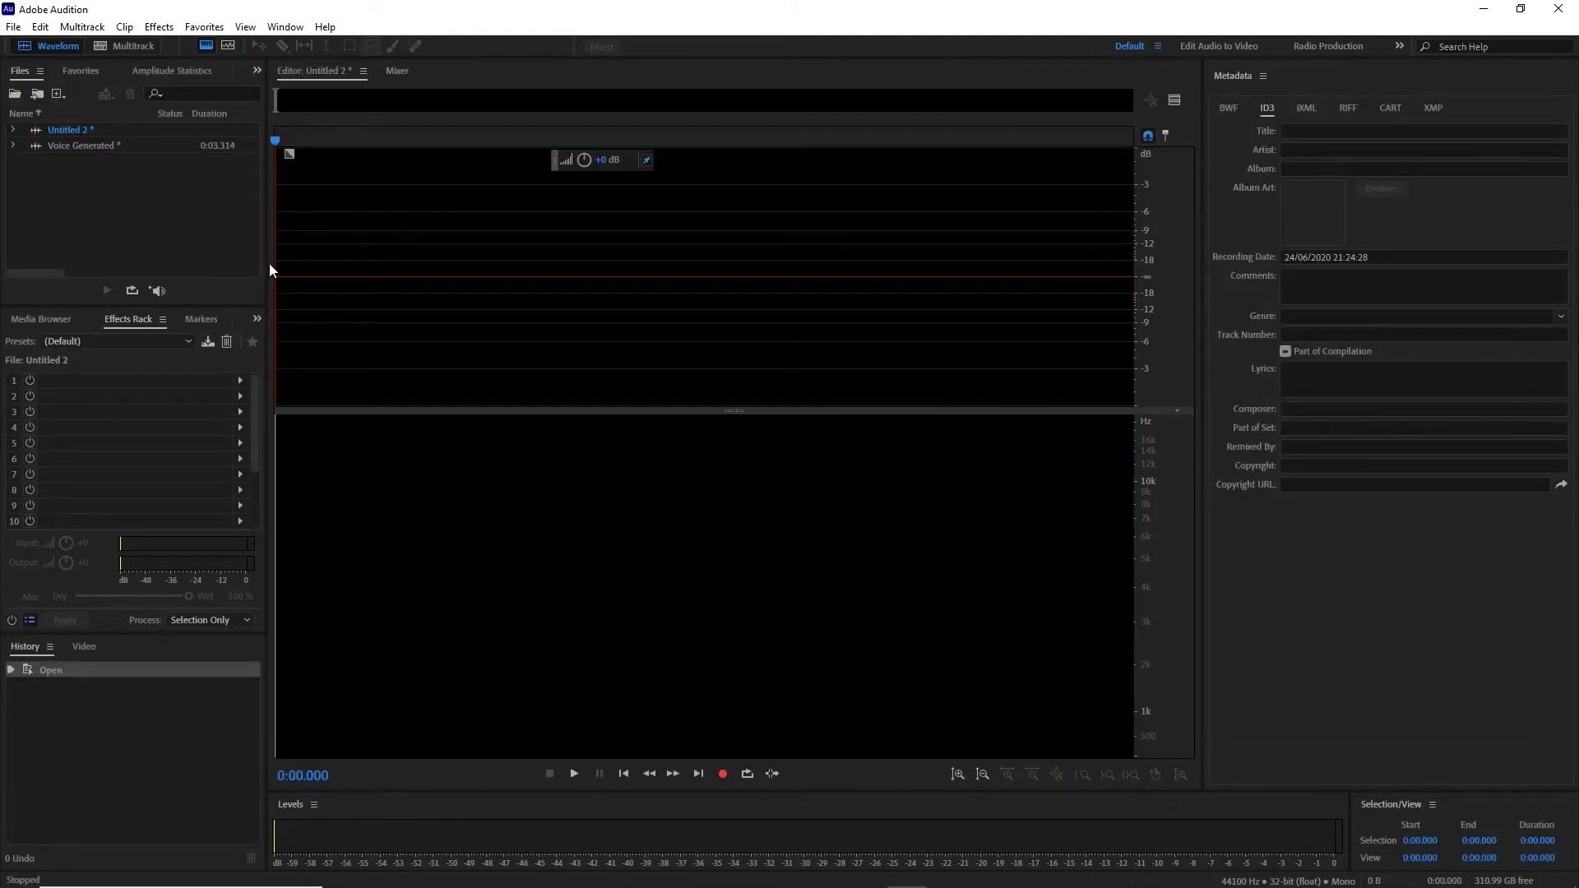
pyautogui.click(159, 26)
pyautogui.moveTo(191, 163)
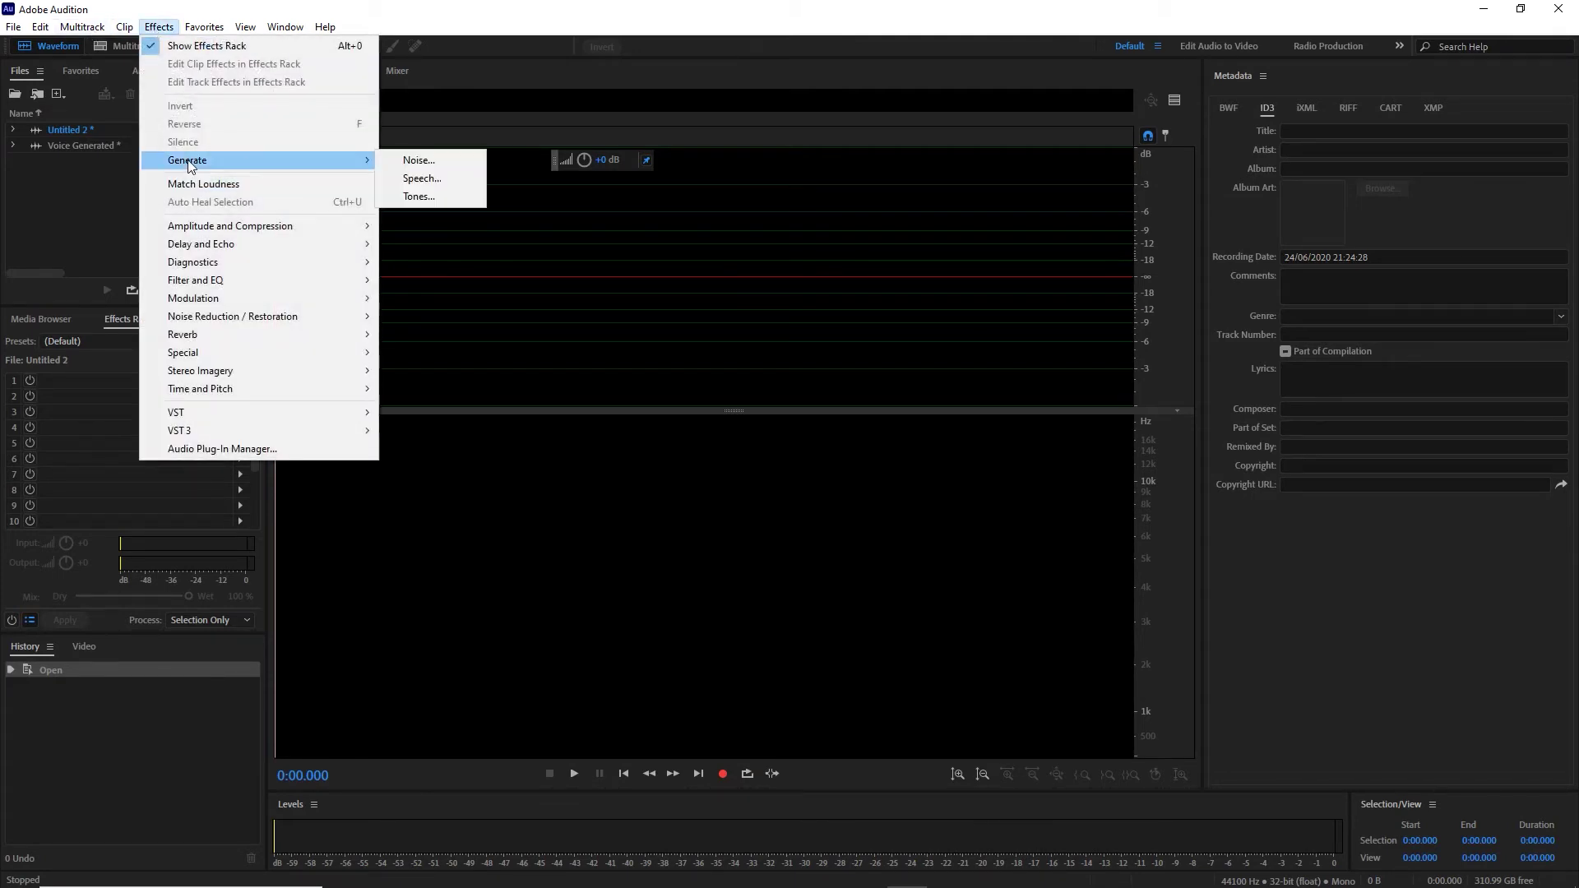
pyautogui.click(425, 186)
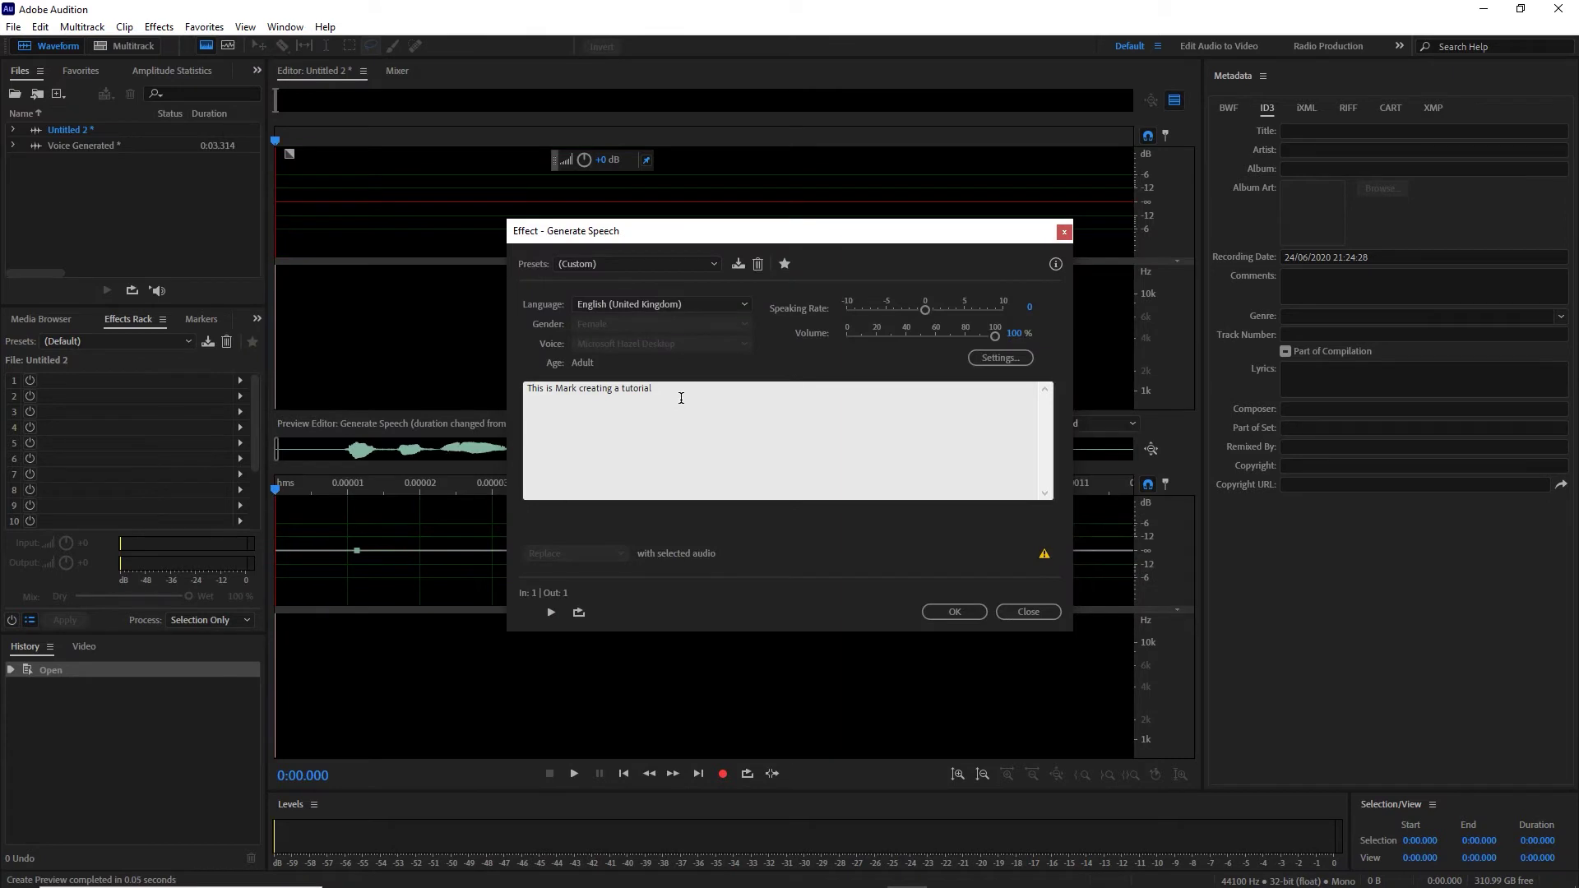
# - Extend the existing speech text with "on the audio journey and this is part 53"
pyautogui.click(678, 389)
pyautogui.write('on th')
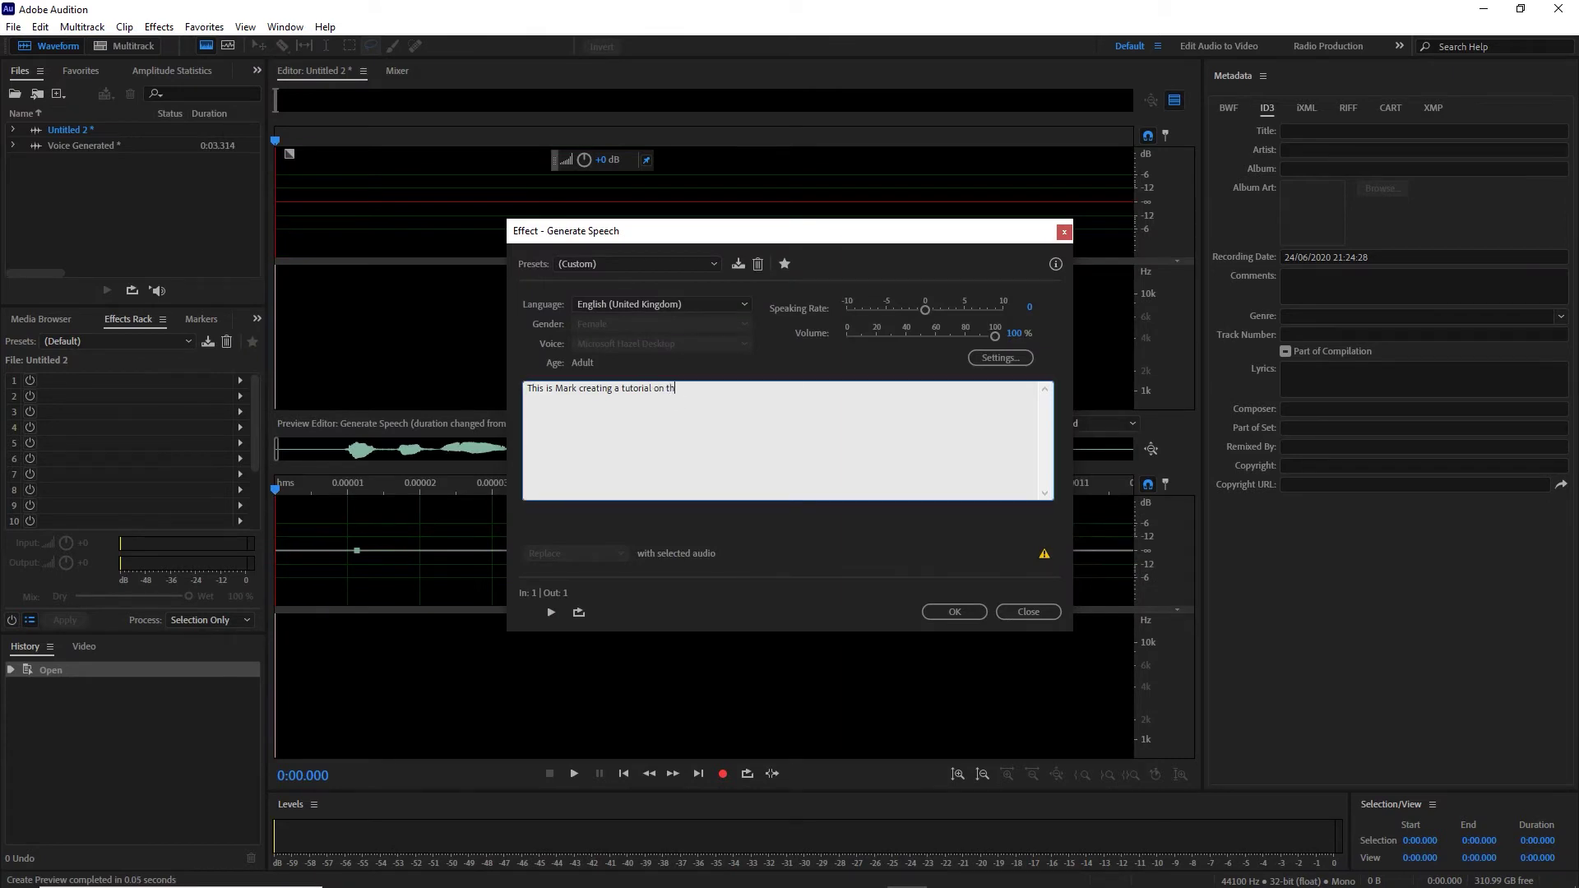
pyautogui.write('e audio journey and this is part 53')
# - Generate and play speech with the Microsoft Zira Desktop preset, giving the presenter's name followed by "creating a tutorial for the audio journey part 53"
pyautogui.click(686, 264)
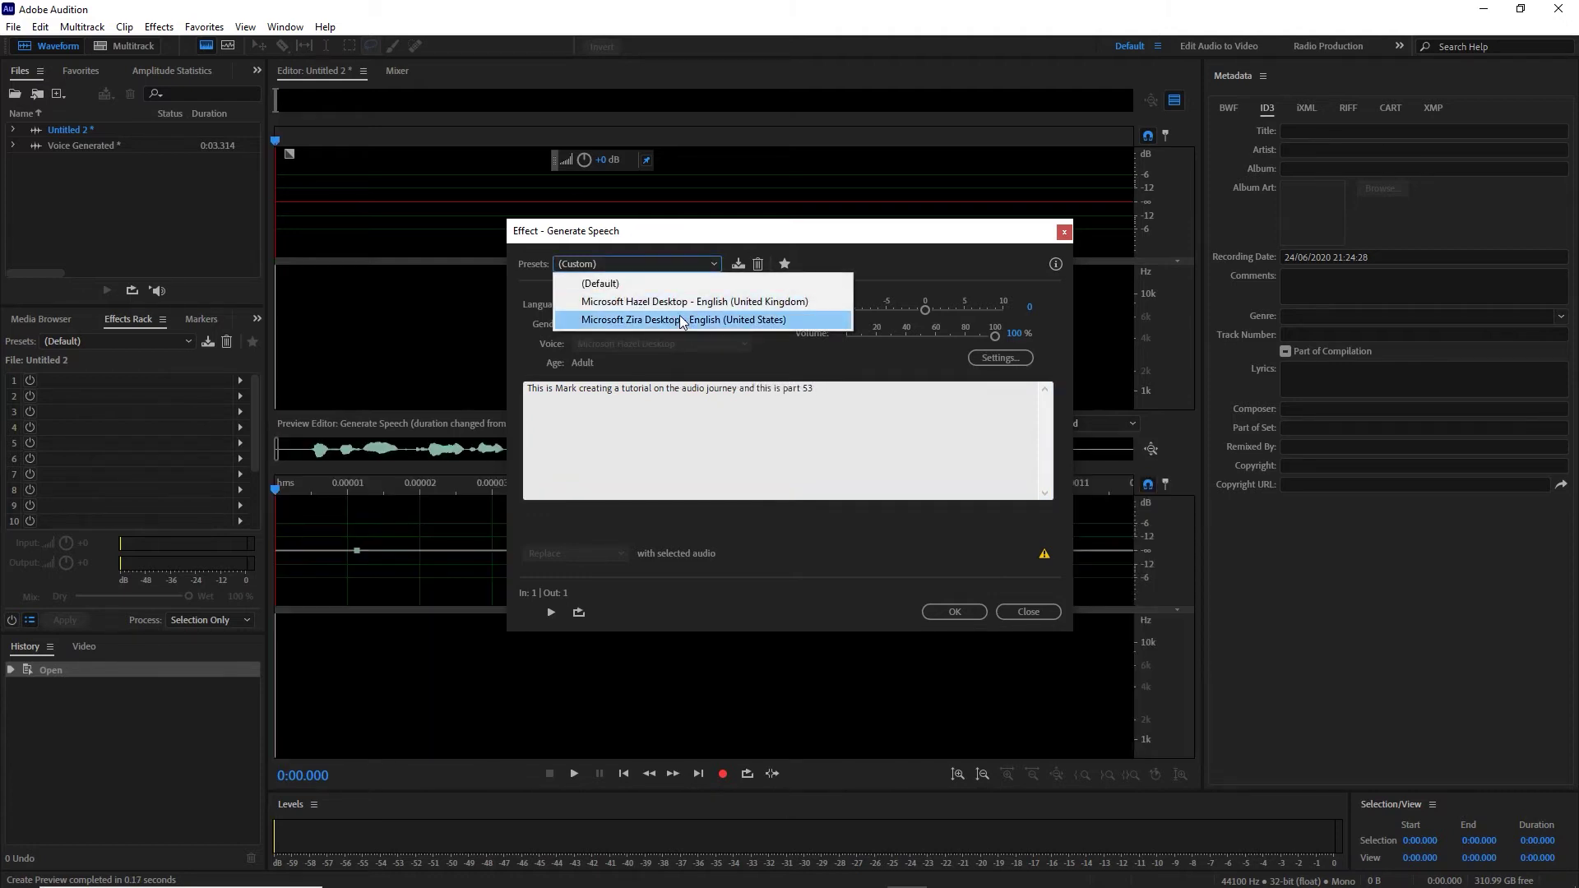
pyautogui.click(681, 320)
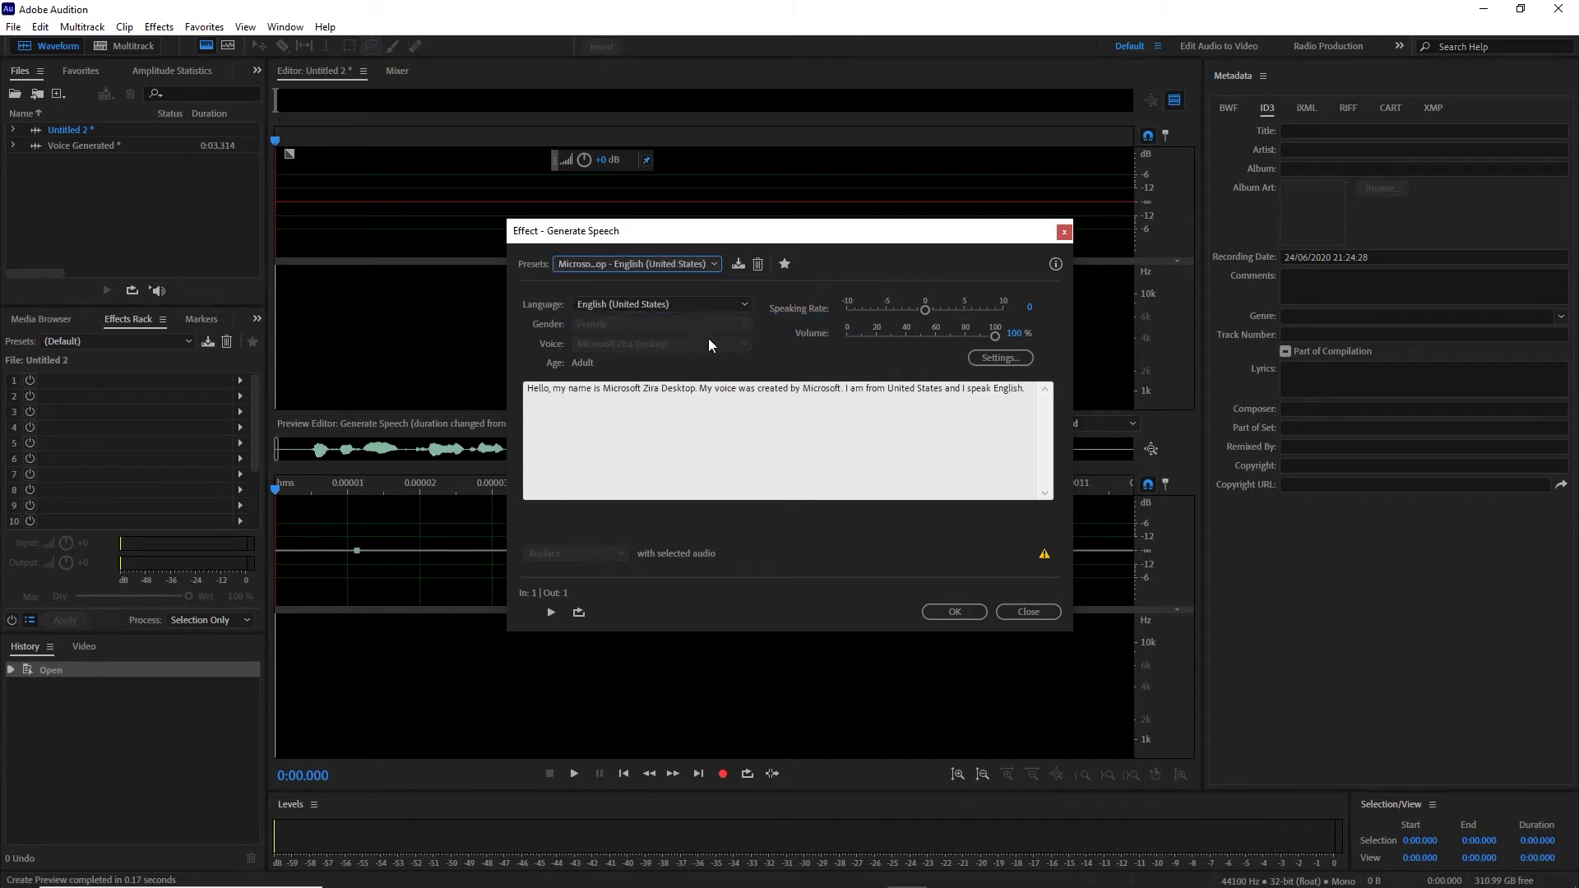
pyautogui.click(758, 424)
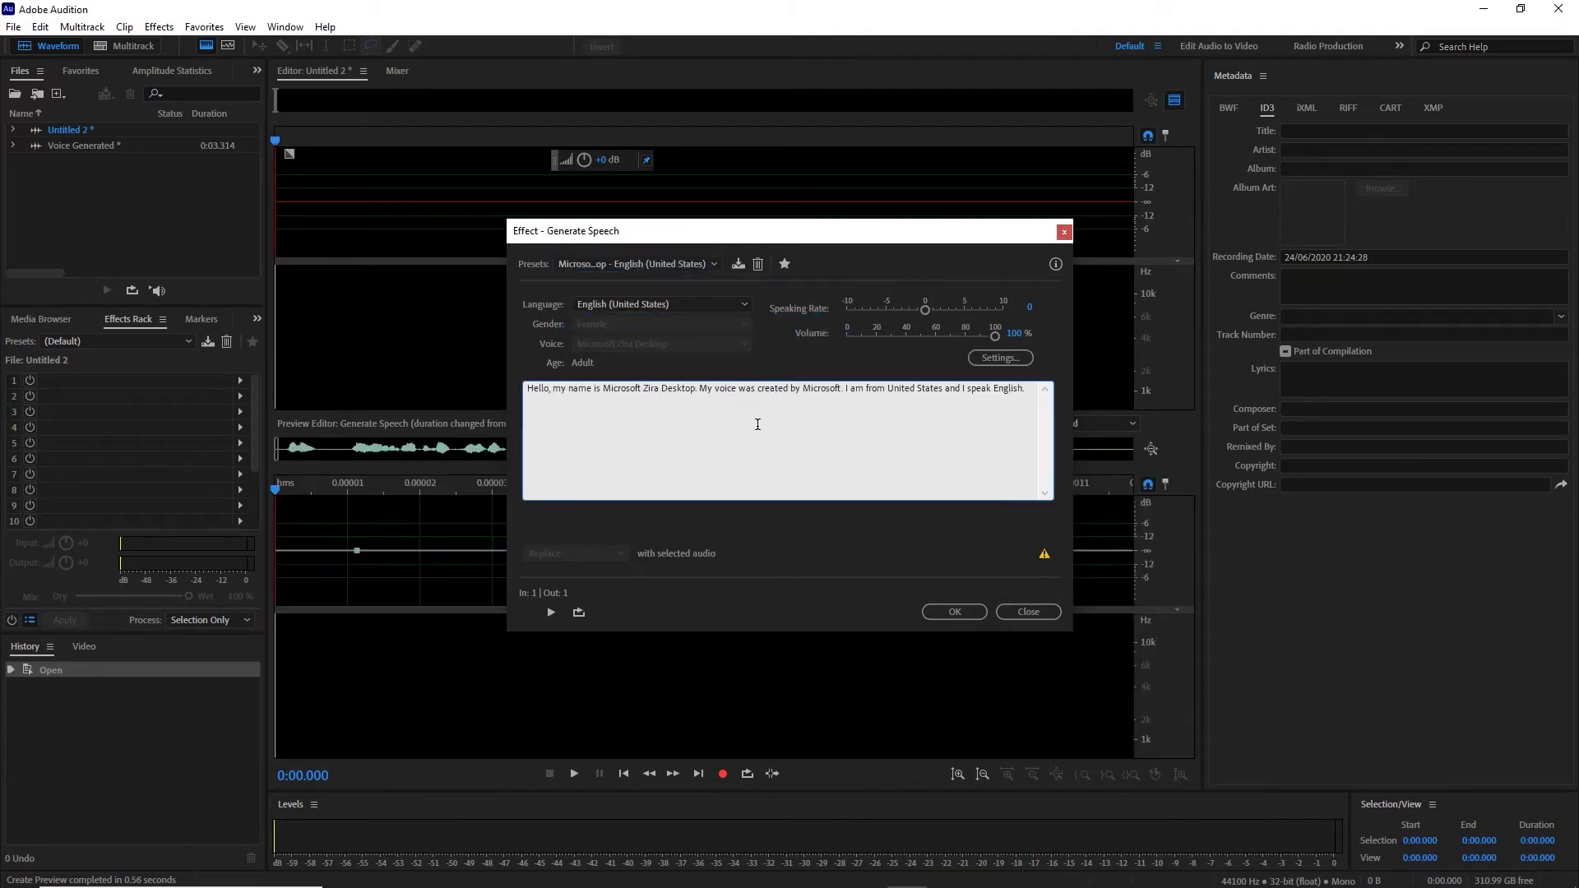
pyautogui.hotkey('ctrl', 'a')
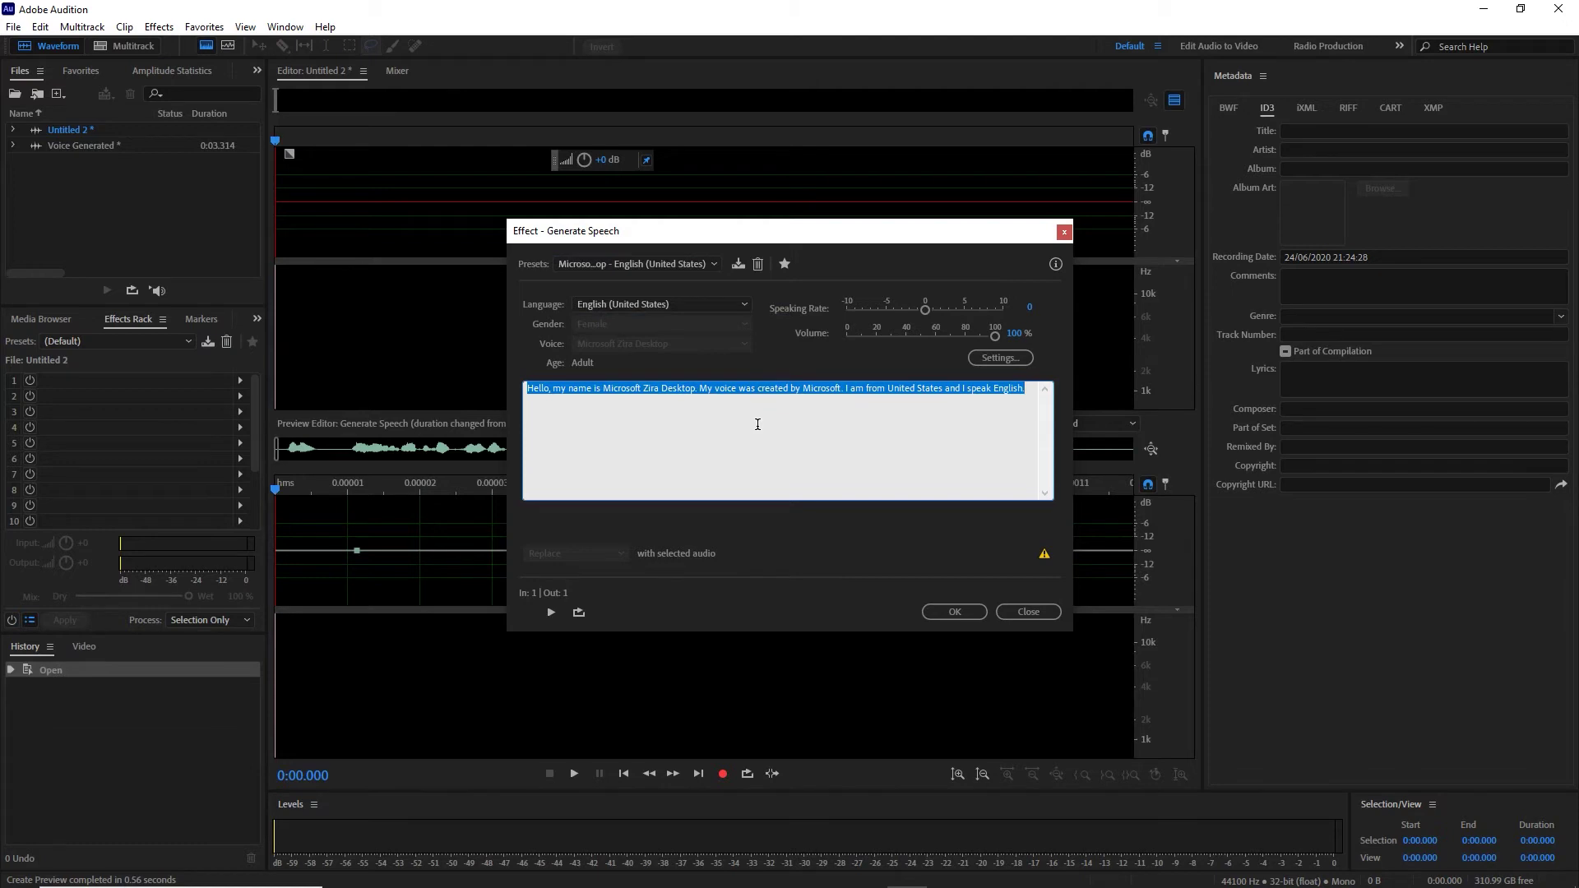
pyautogui.write('This is Mar')
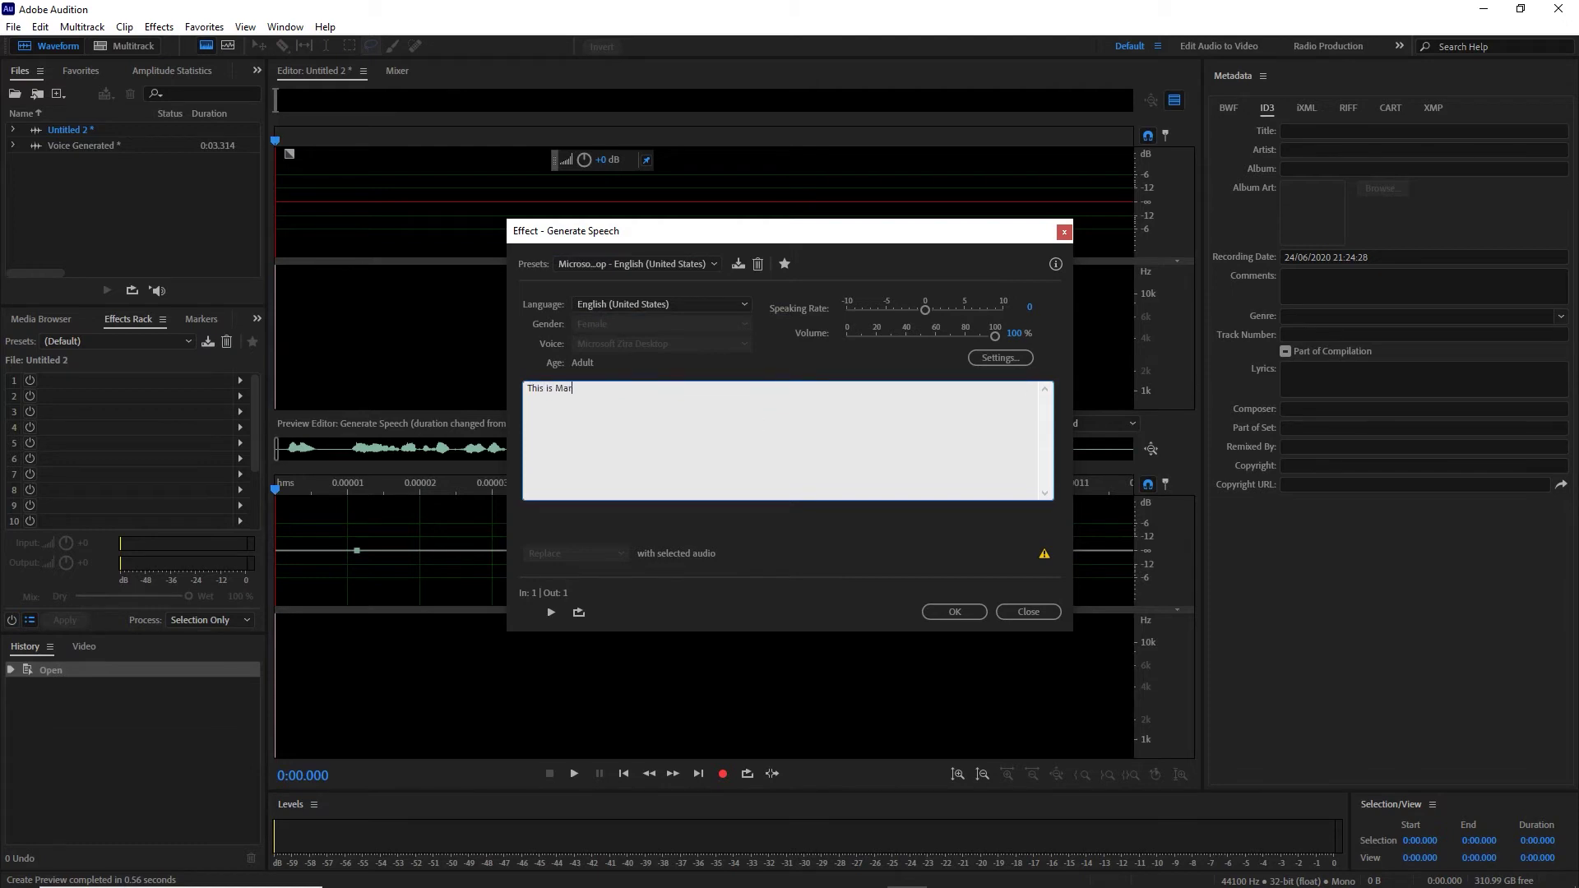
pyautogui.write('k. creating a tutorial for the audio journey part 53')
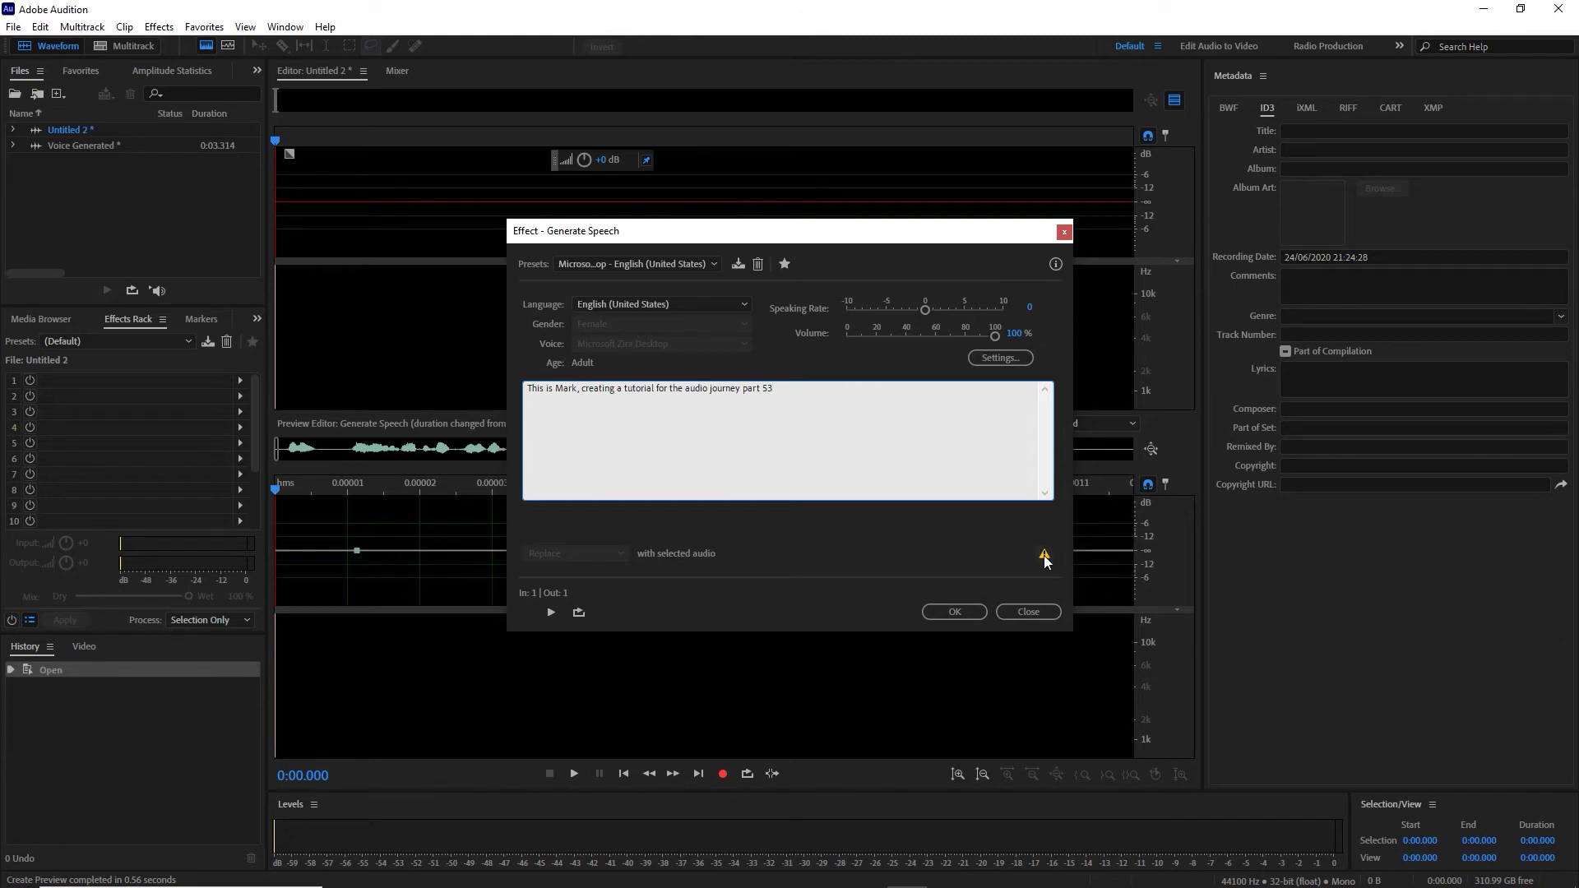
pyautogui.moveTo(1046, 560)
pyautogui.click(950, 613)
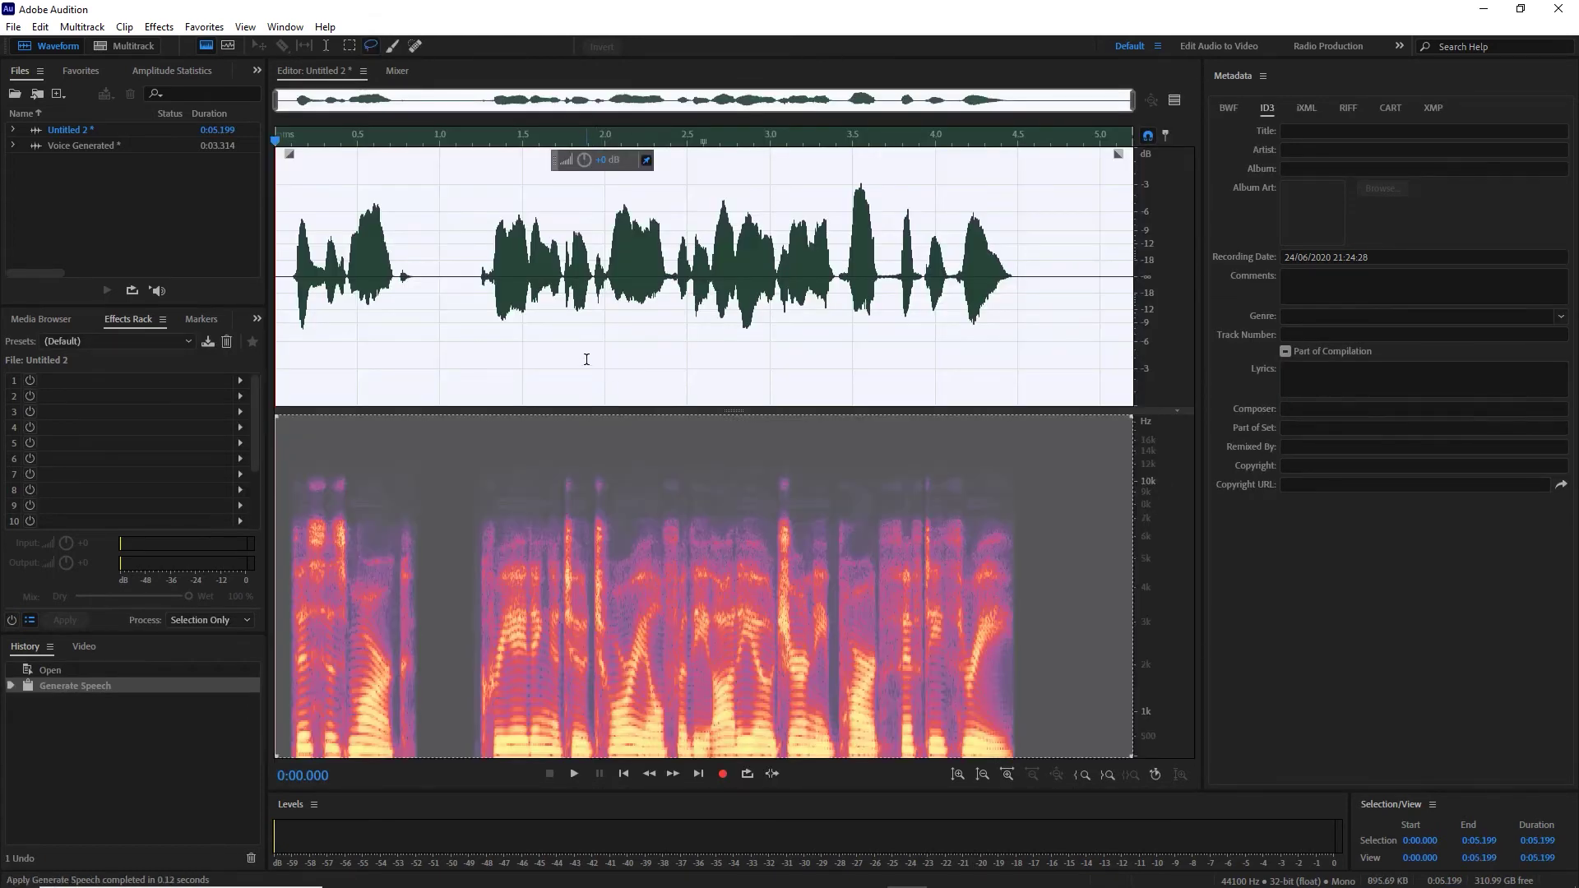
pyautogui.press('space')
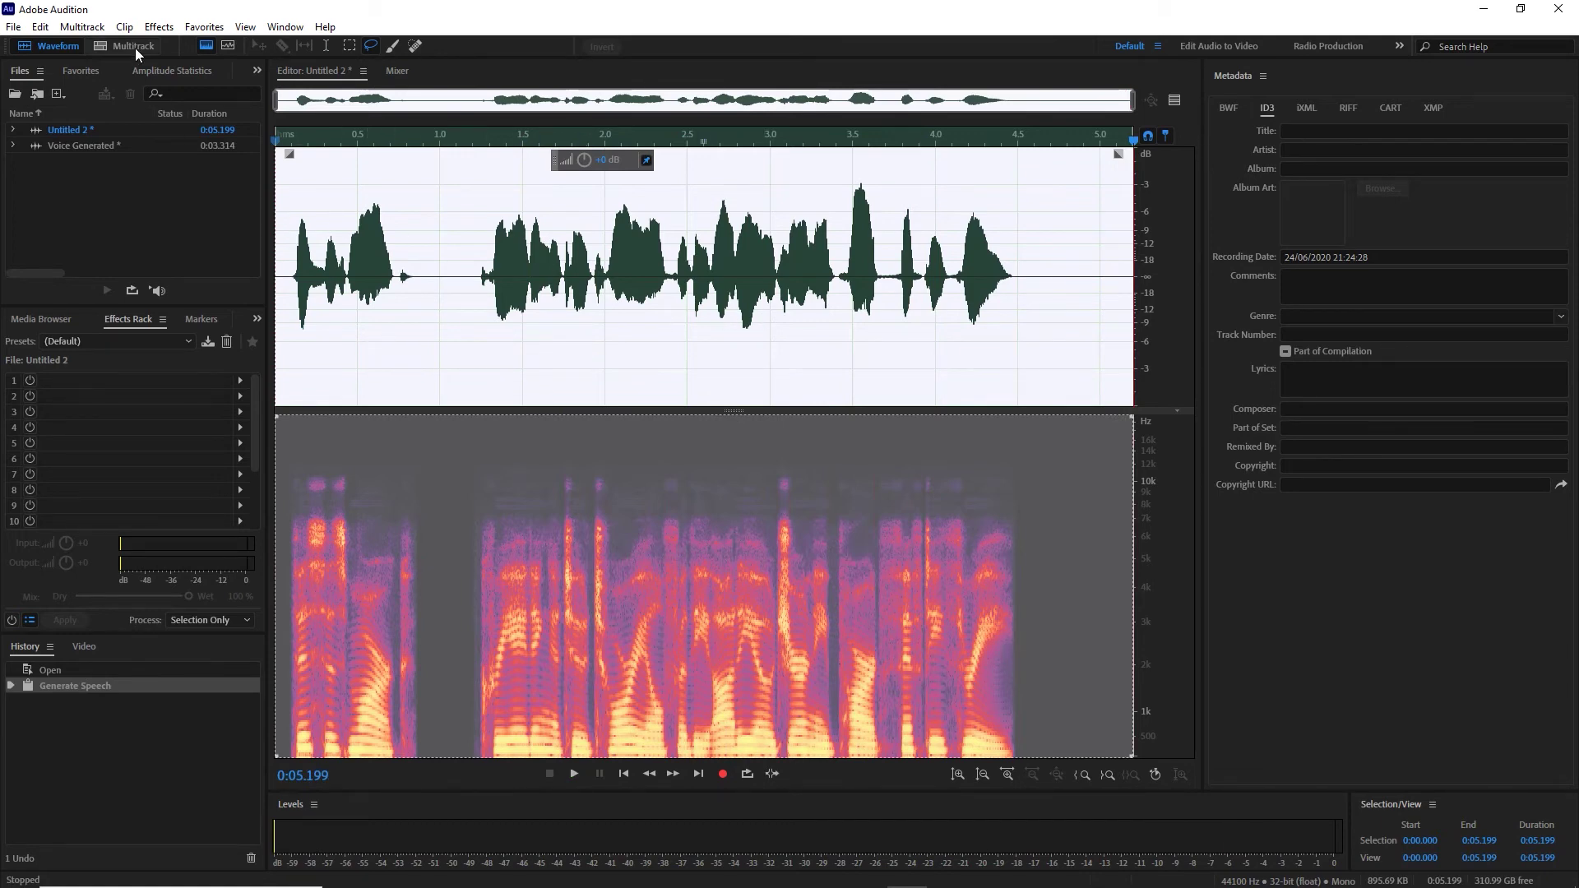
# - Deselect the generated audio, reopen the Generate Speech effect at the end of the file and copy its whole text
pyautogui.hotkey('ctrl', 'shift', 'a')
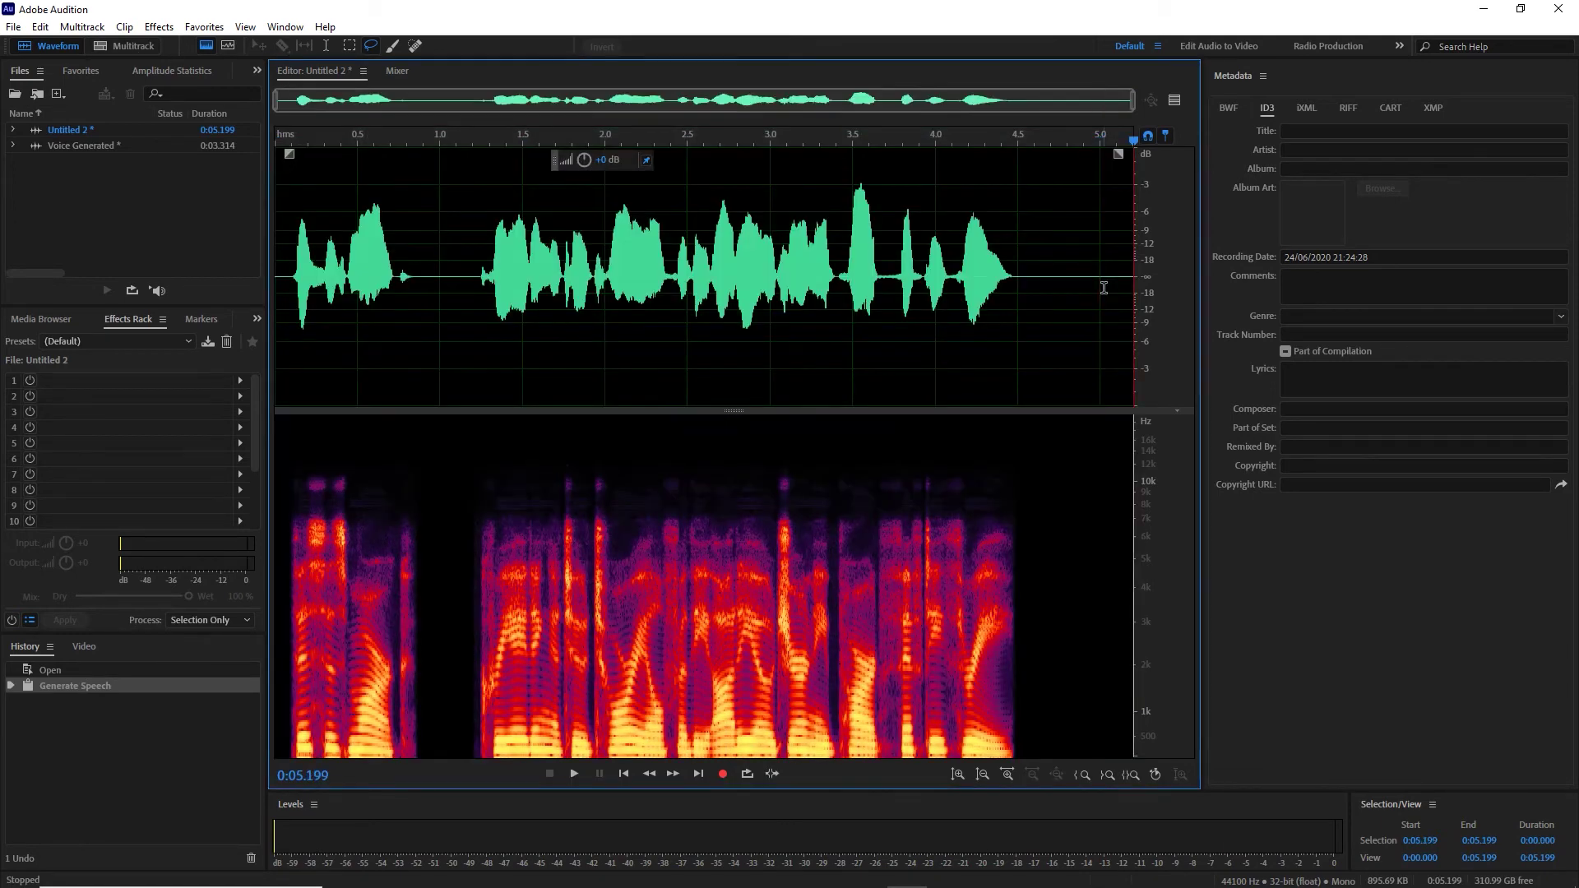
pyautogui.click(159, 27)
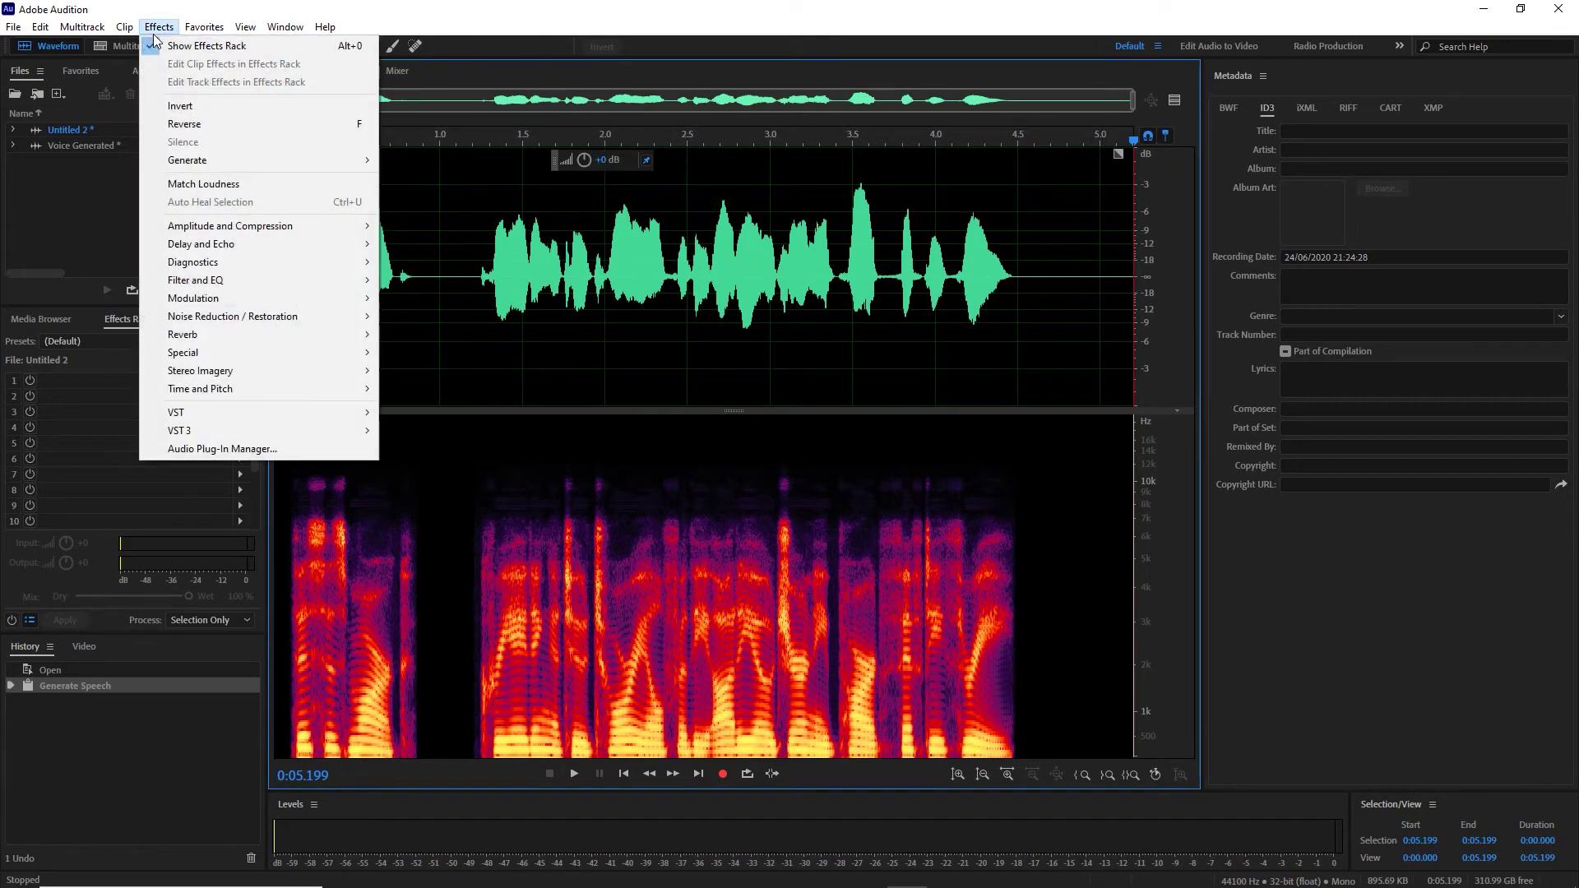
pyautogui.moveTo(197, 163)
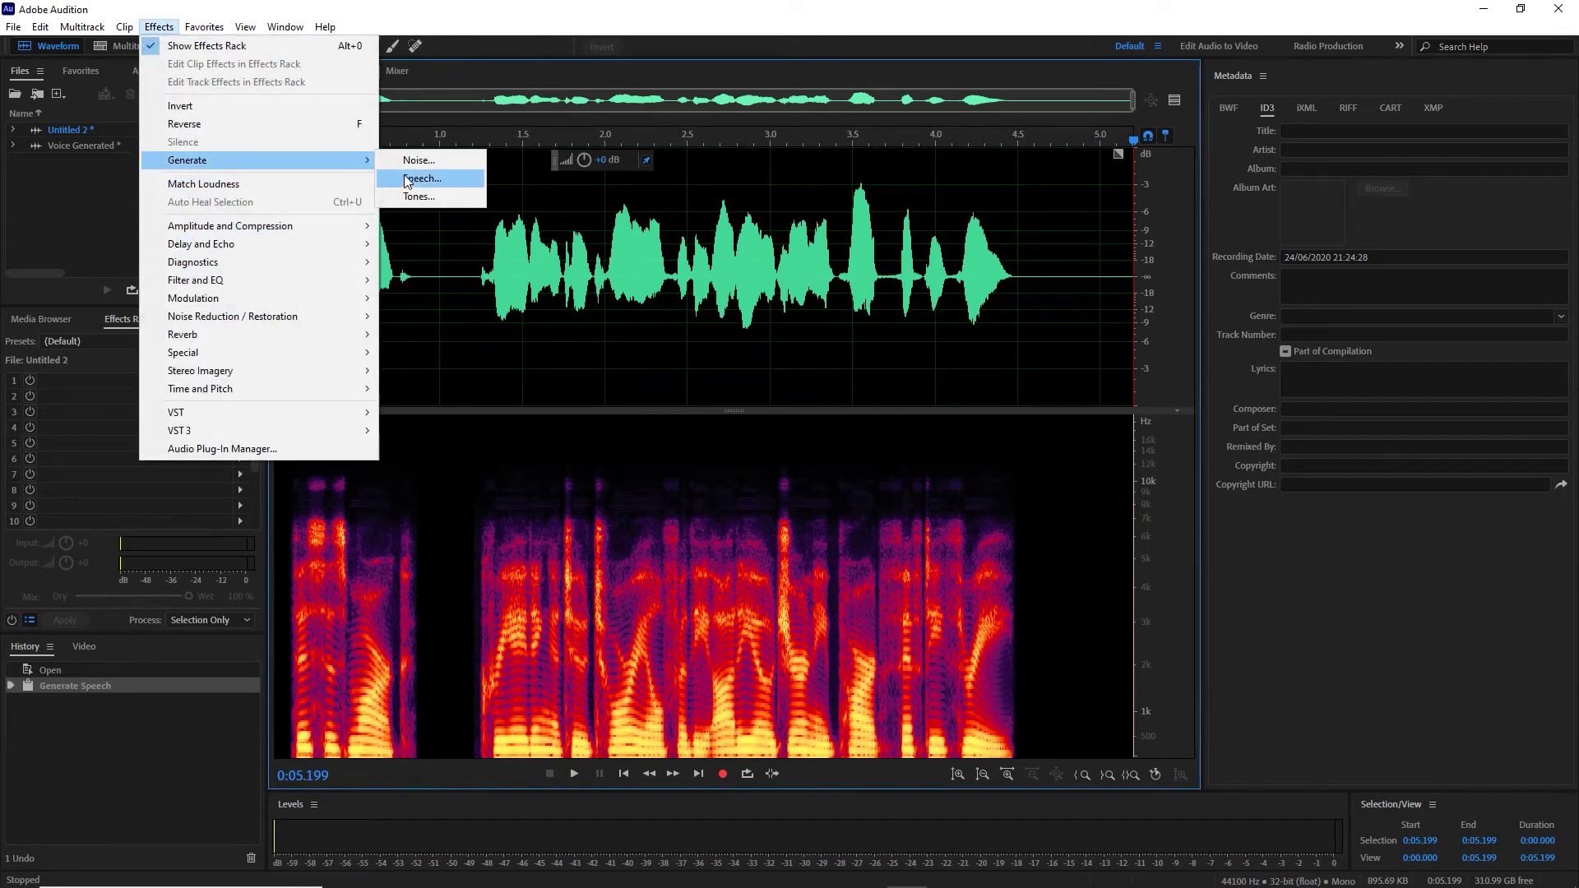
pyautogui.click(418, 178)
pyautogui.click(662, 401)
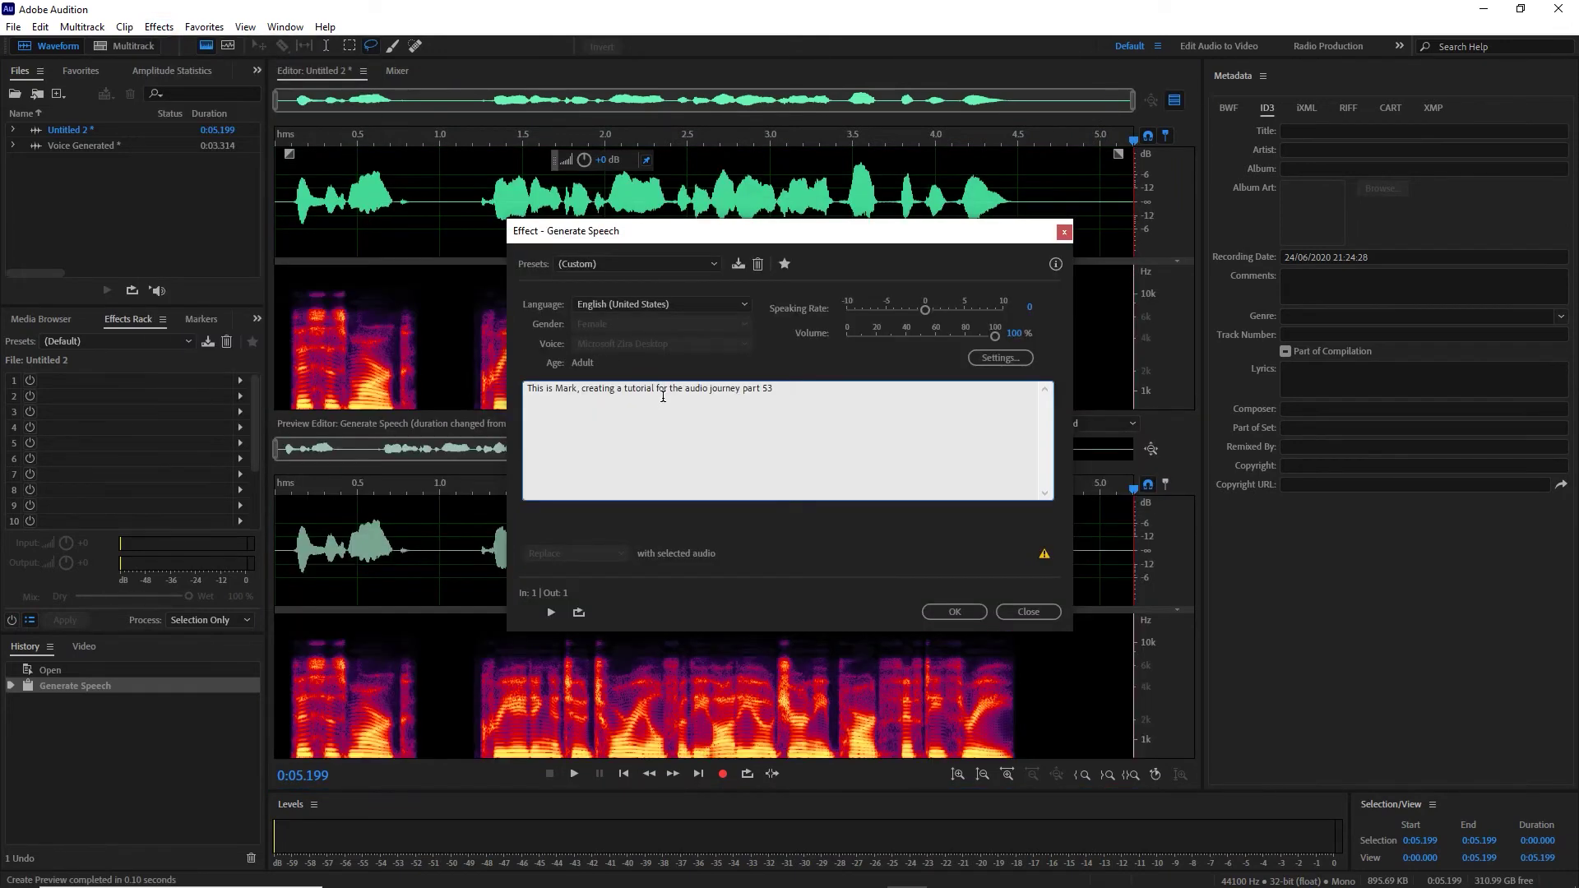
pyautogui.hotkey('ctrl', 'a')
pyautogui.hotkey('ctrl', 'c')
# - Switch to the Microsoft Hazel Desktop - English (United Kingdom) preset, replace its sample text with the copied sentence and generate the speech
pyautogui.click(650, 264)
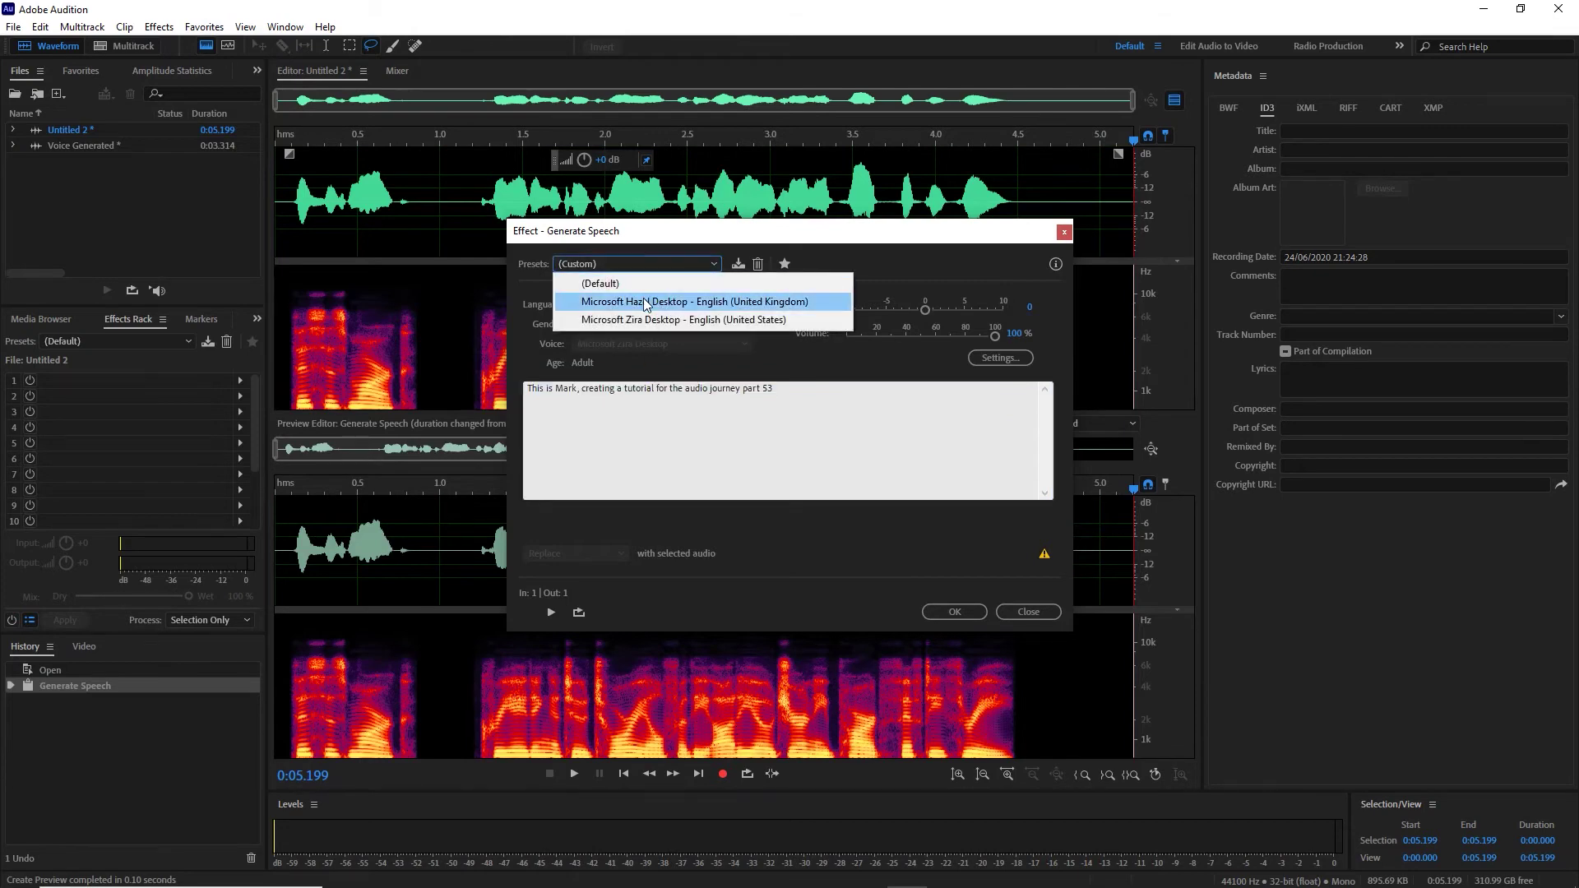
pyautogui.click(647, 305)
pyautogui.click(640, 400)
pyautogui.hotkey('ctrl', 'a')
pyautogui.hotkey('ctrl', 'v')
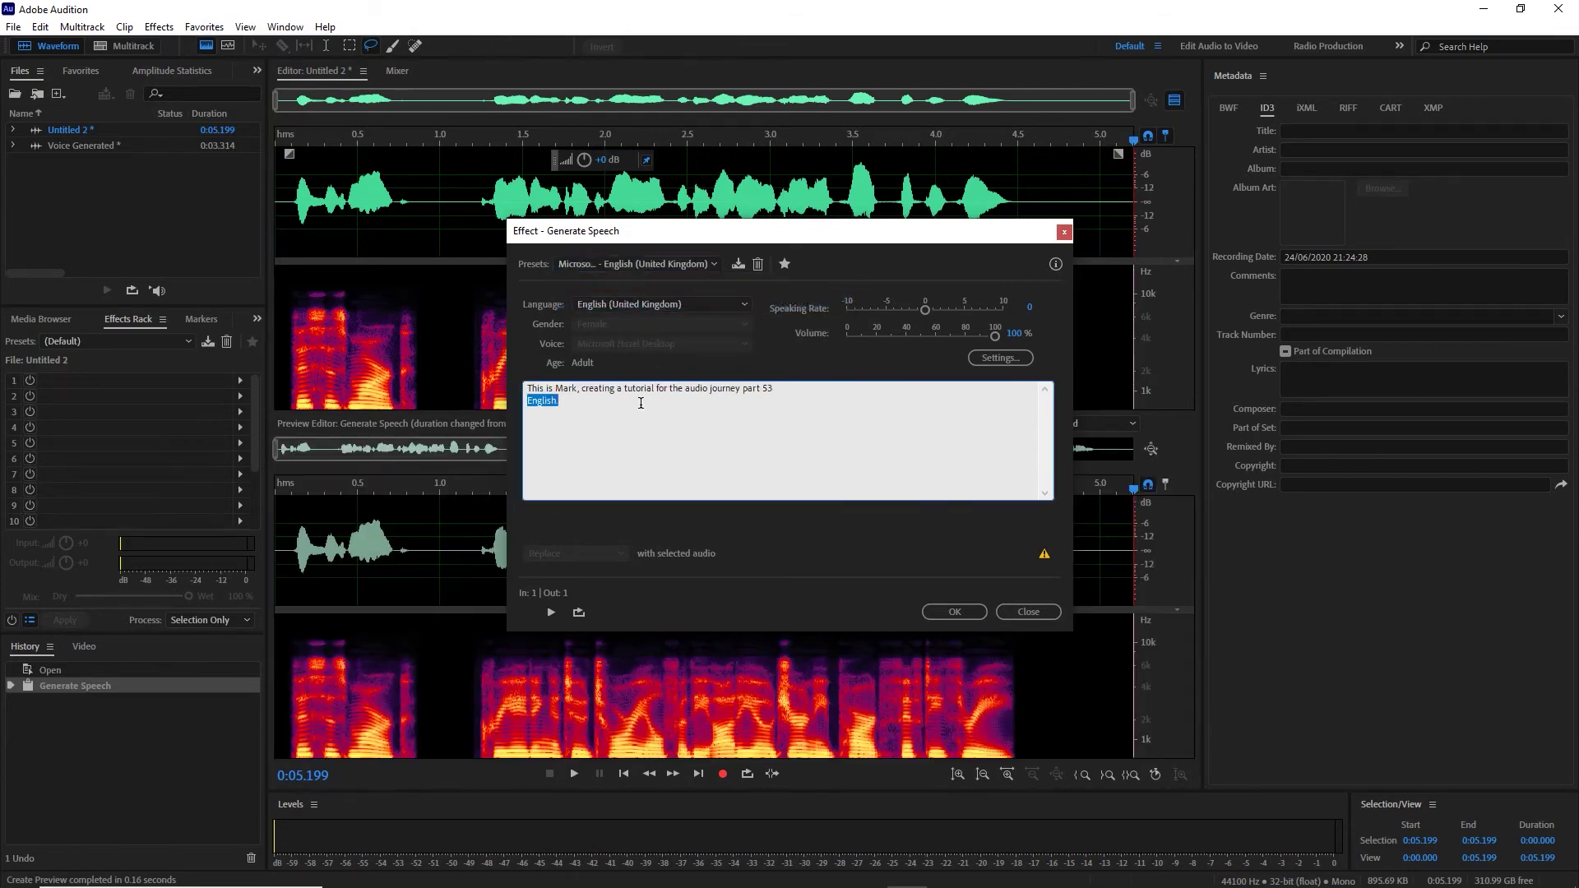
pyautogui.click(951, 610)
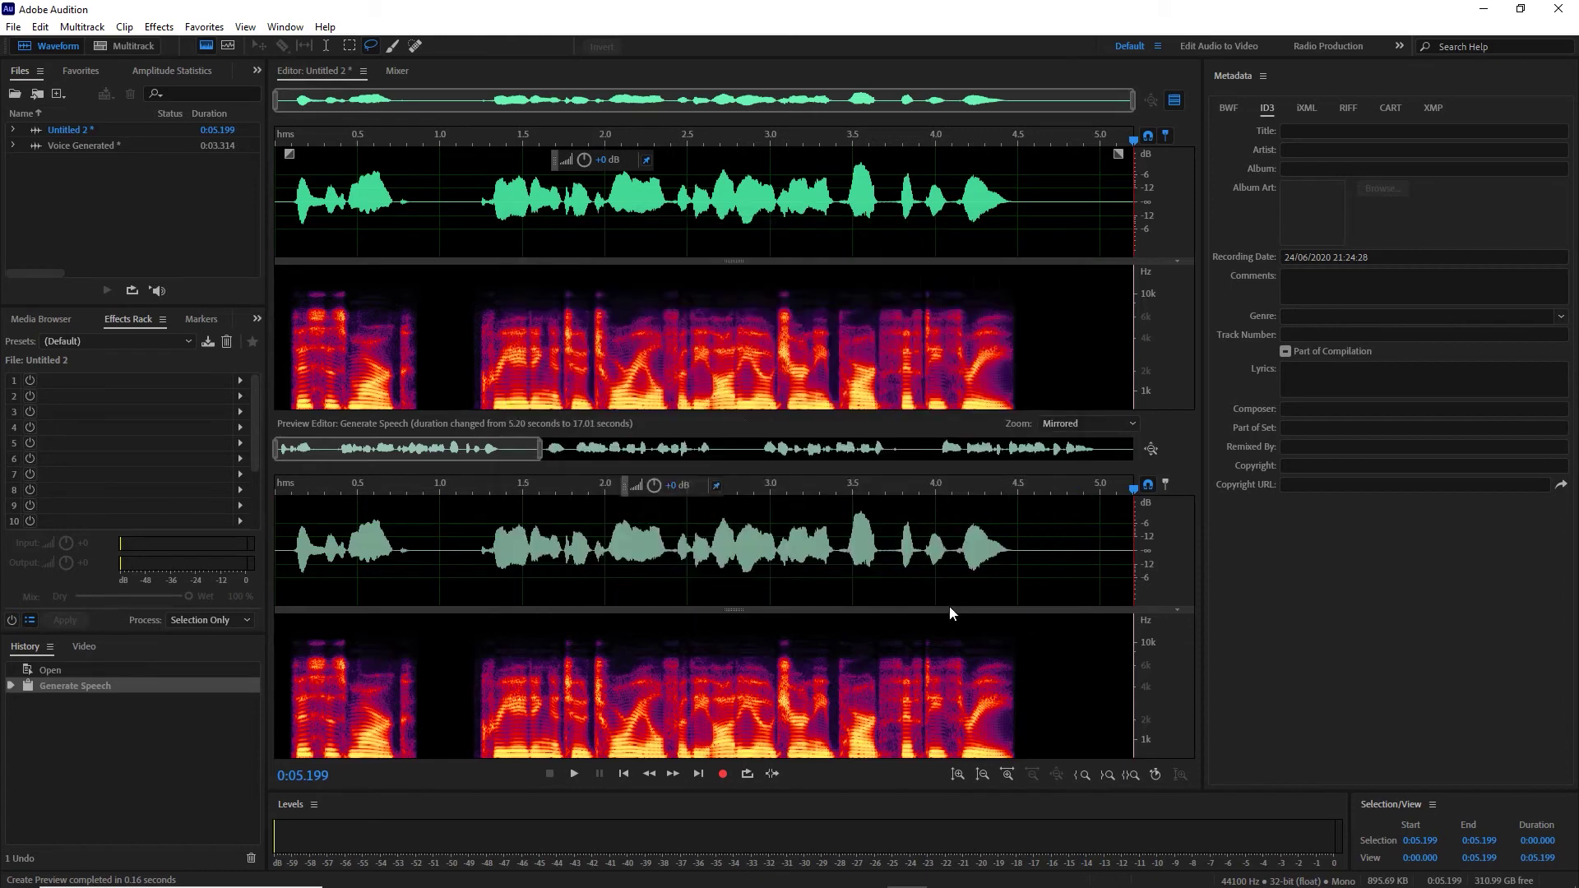
# - Play the combined speech recording from the beginning to compare the two voices
pyautogui.click(571, 338)
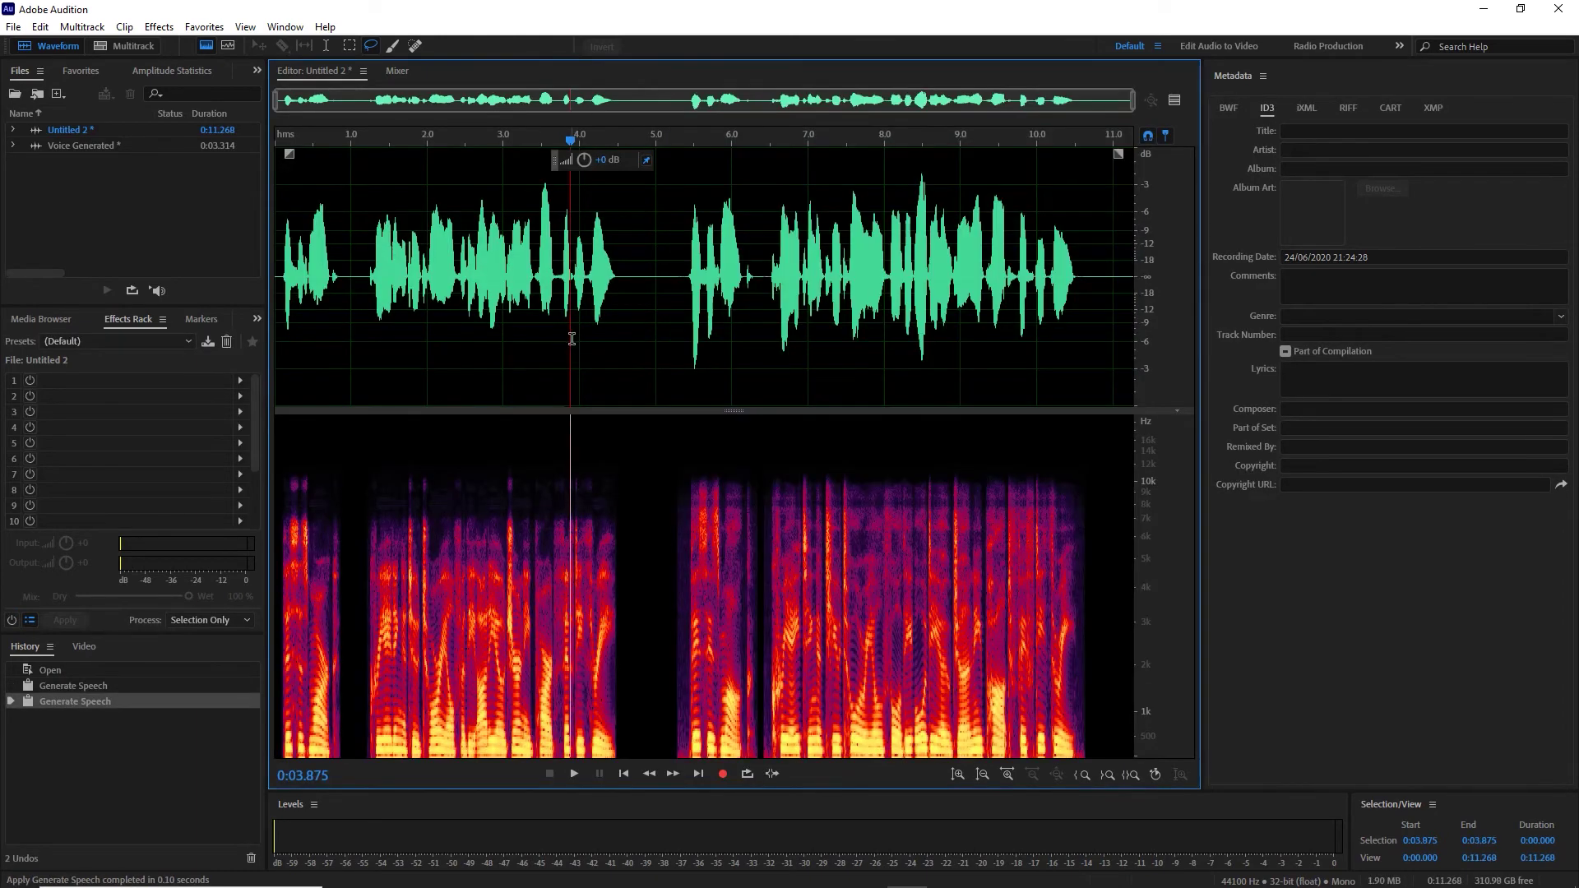
pyautogui.press('Home')
pyautogui.press('space')
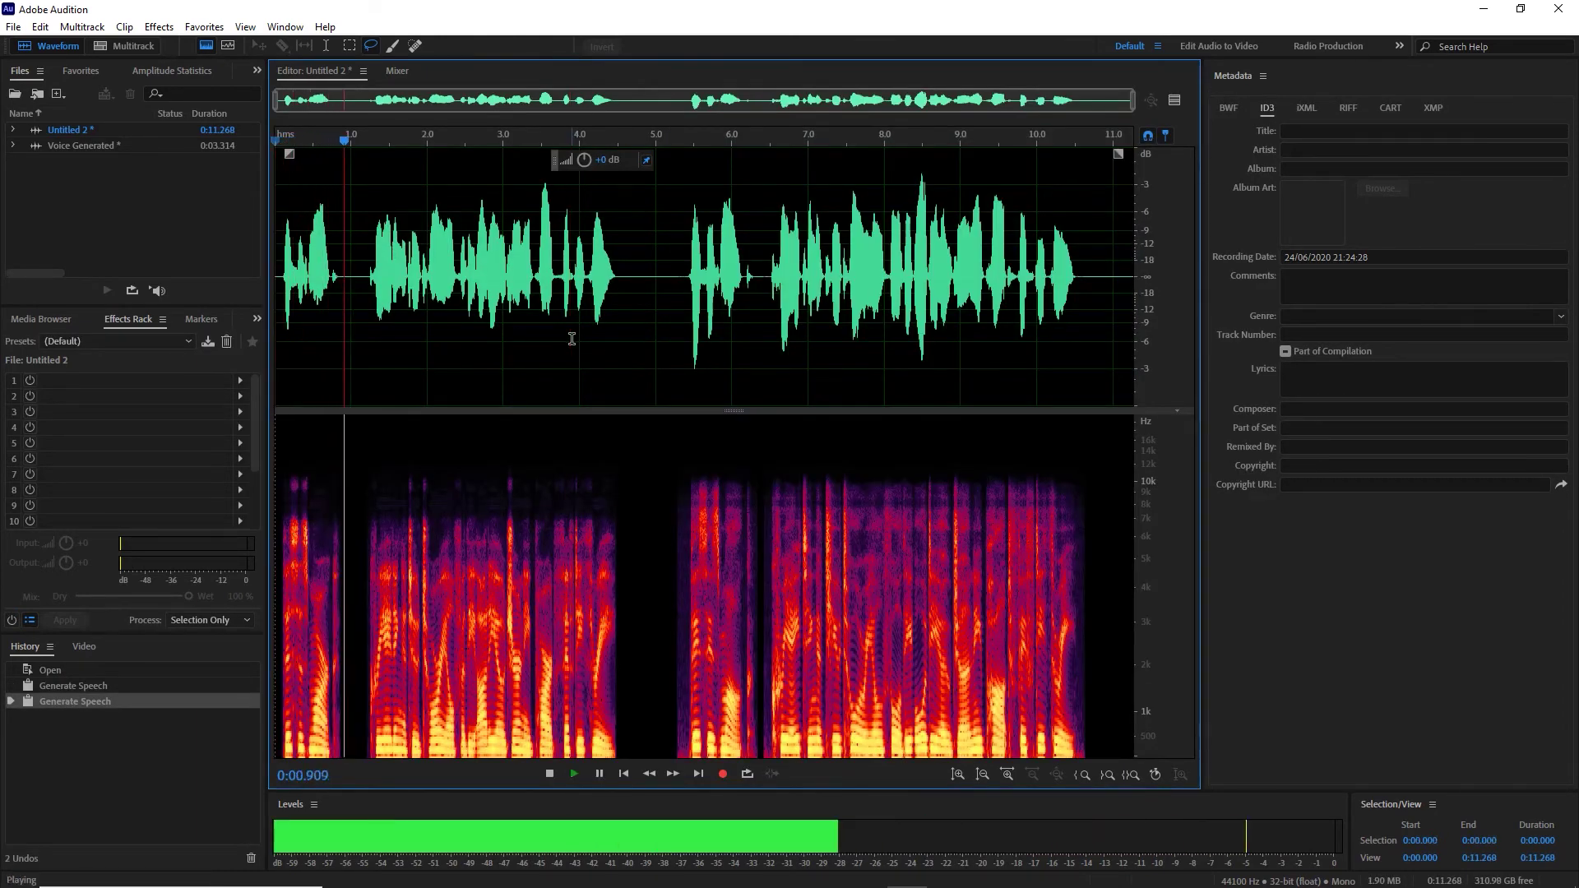